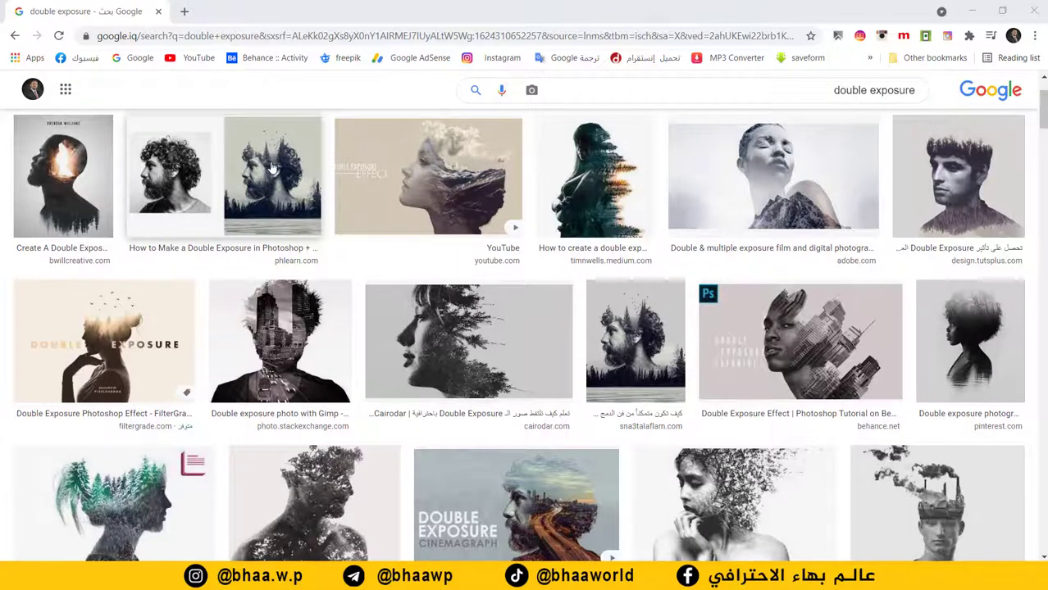
# Preview several double exposure examples from the image results, including portraits blended with forests, mountains and a city silhouette.
pyautogui.click(273, 167)
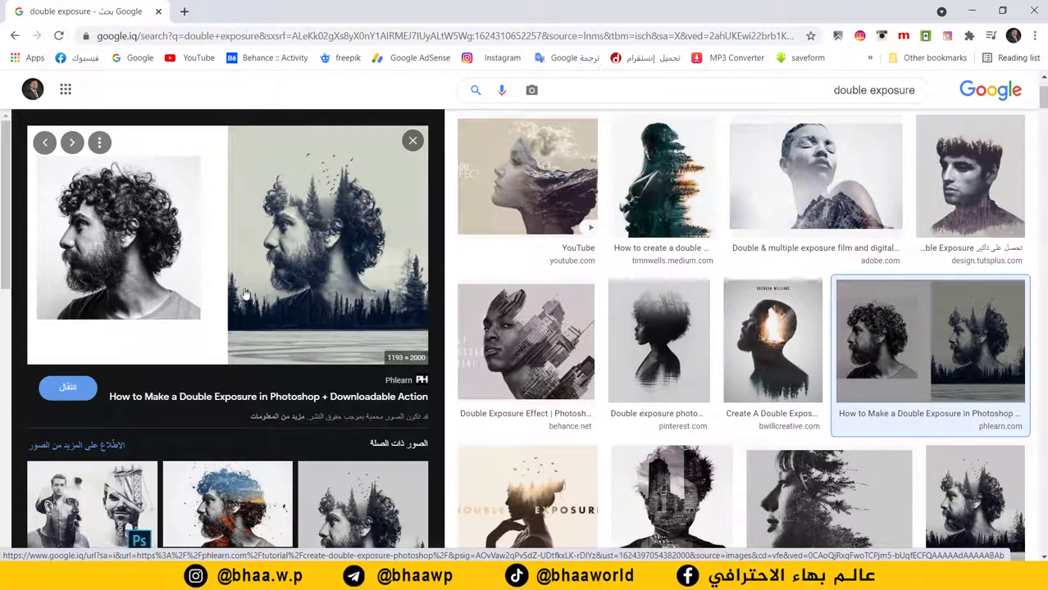
pyautogui.click(205, 525)
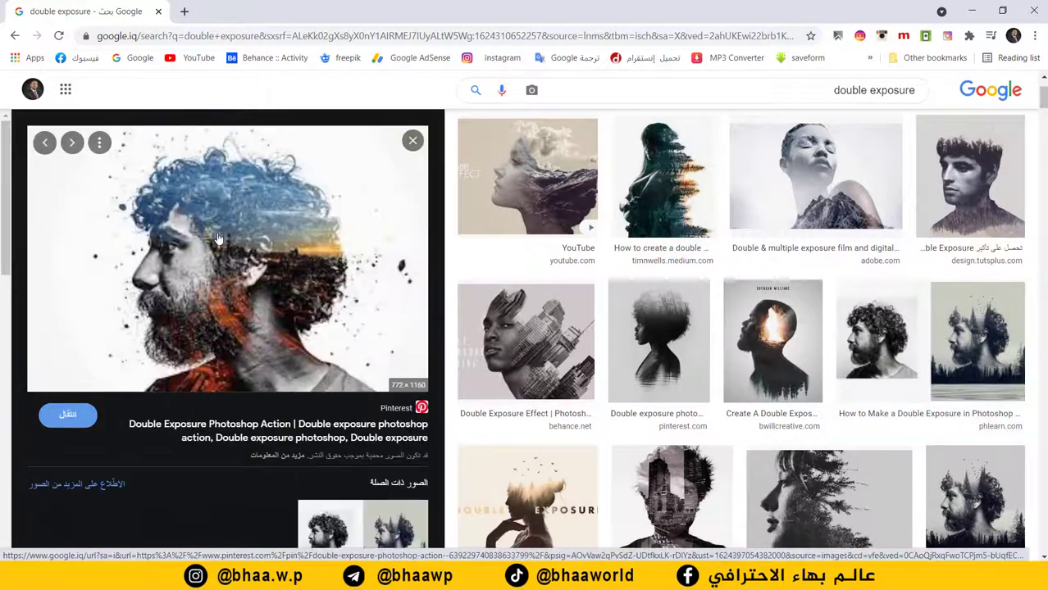
pyautogui.press('Left')
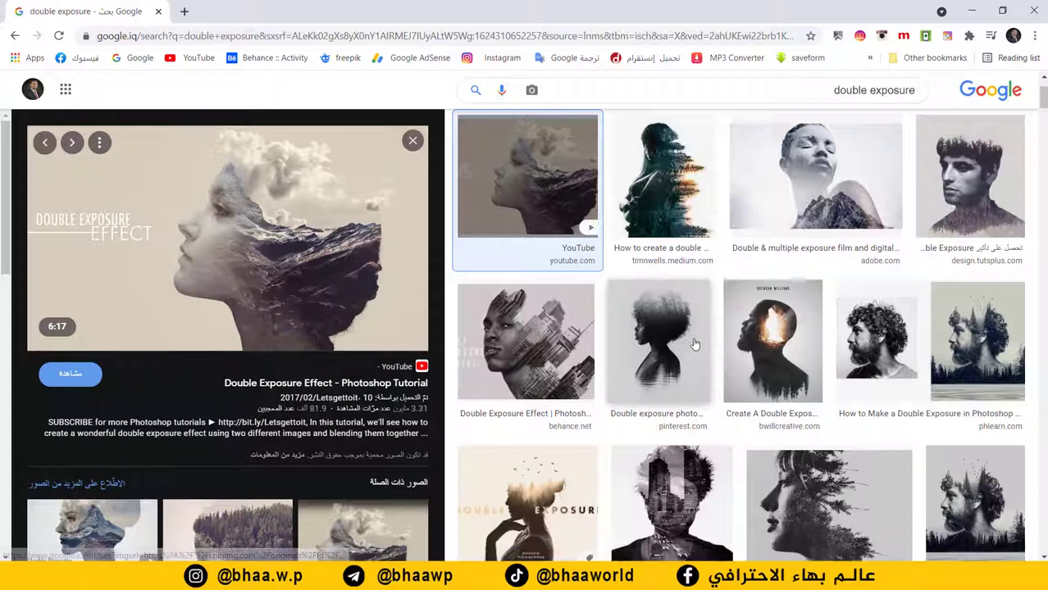
pyautogui.click(670, 343)
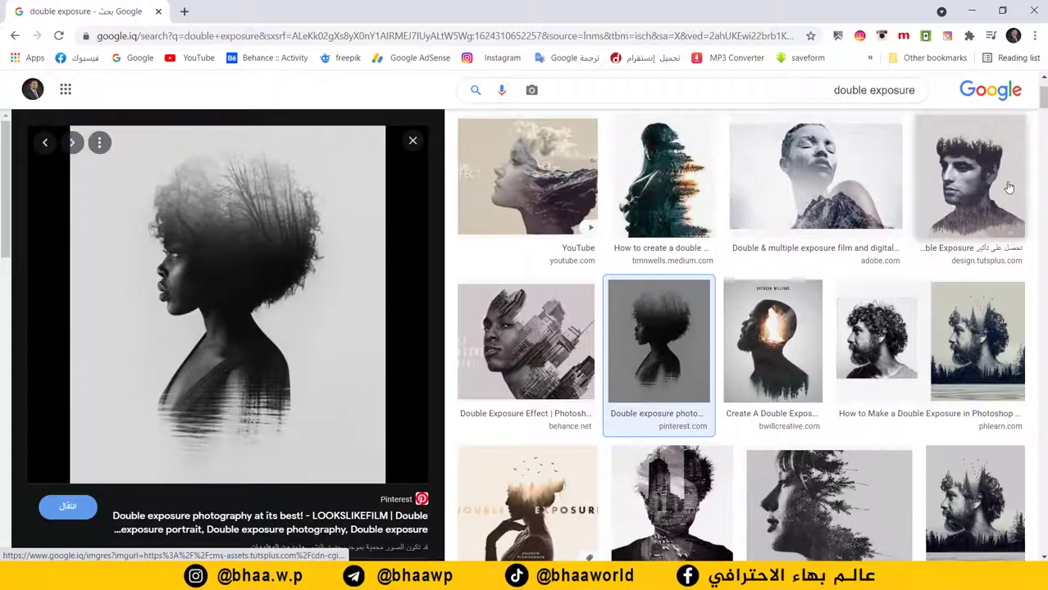
pyautogui.click(1024, 190)
# Browse further down the double exposure image results and their related images, previewing portraits blended with trees and branches for reference.
pyautogui.scroll(-5, 654, 450)
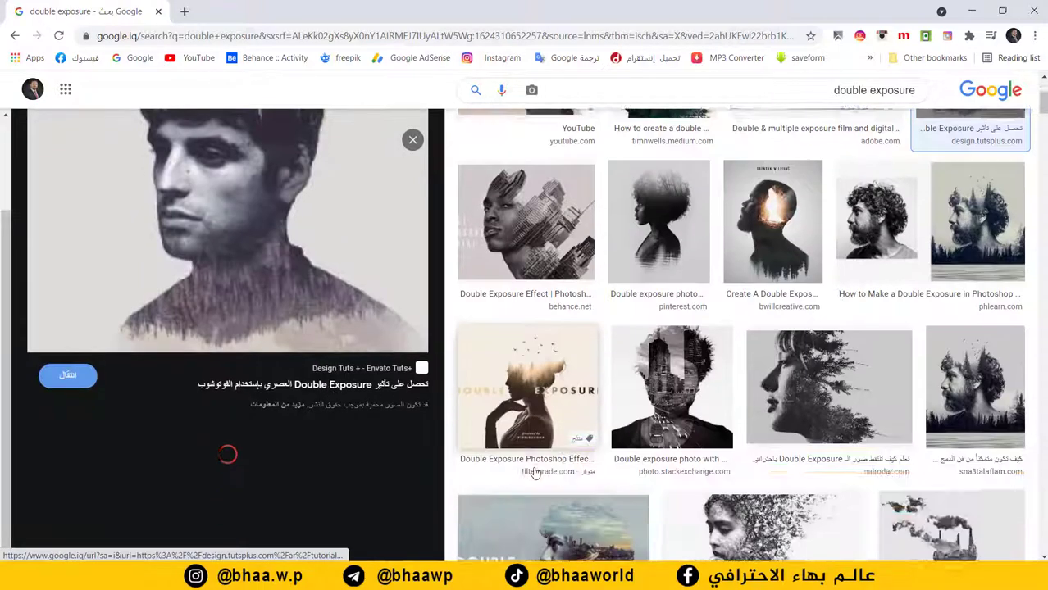
pyautogui.scroll(-2, 748, 450)
pyautogui.click(745, 492)
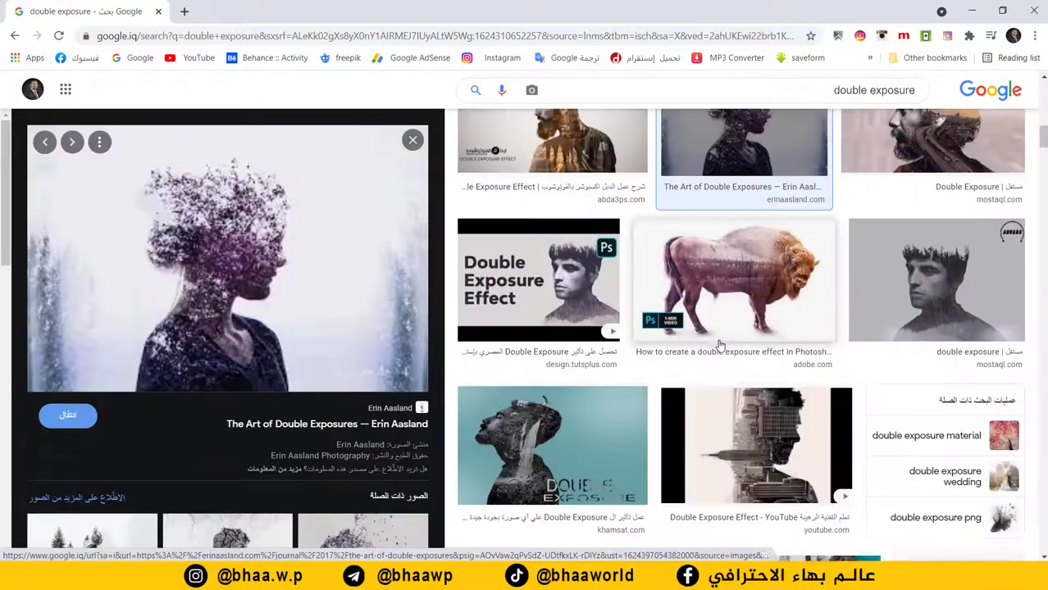
pyautogui.scroll(-2, 647, 348)
pyautogui.scroll(-1, 658, 374)
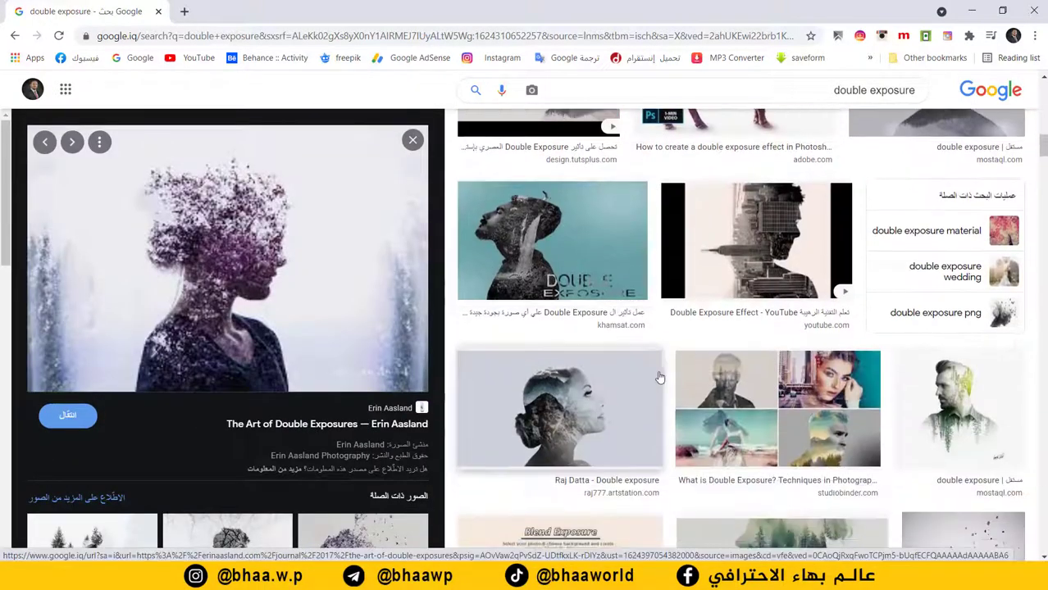
pyautogui.scroll(-2, 798, 475)
pyautogui.scroll(-2, 447, 471)
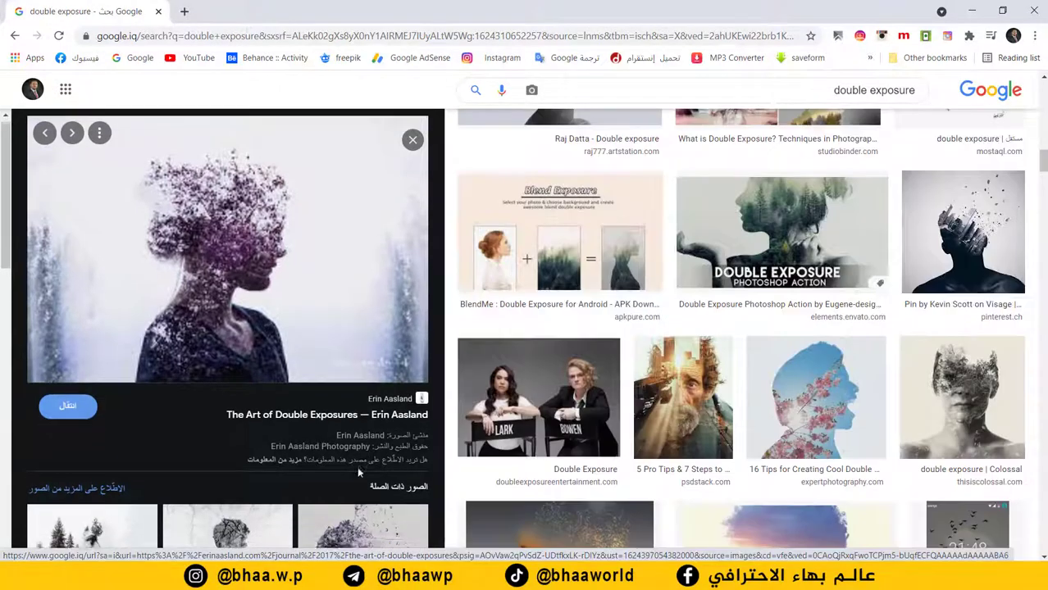
pyautogui.scroll(-2, 357, 467)
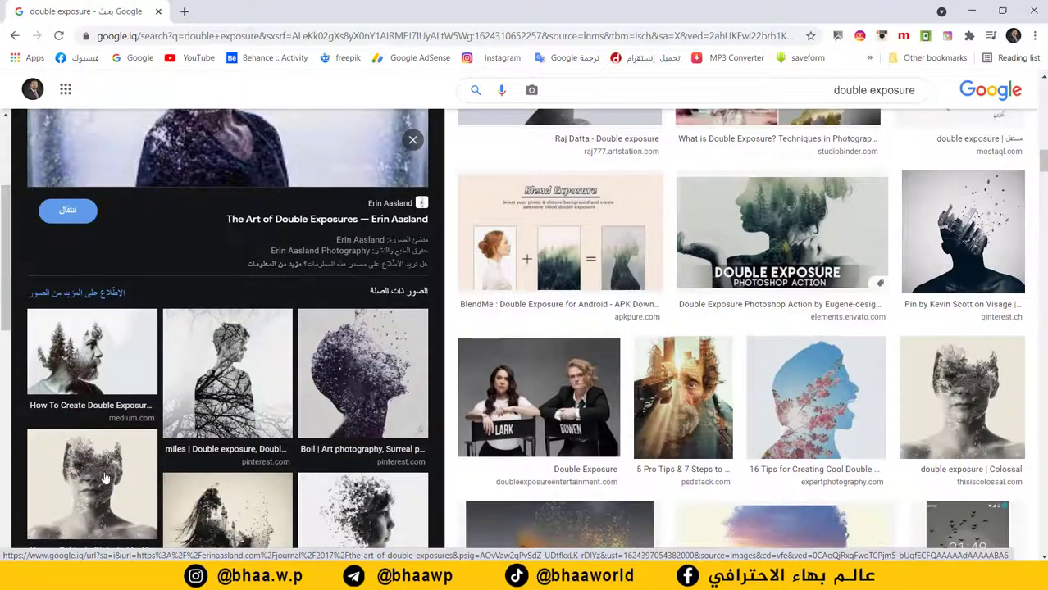
pyautogui.click(224, 399)
pyautogui.scroll(-2, 664, 413)
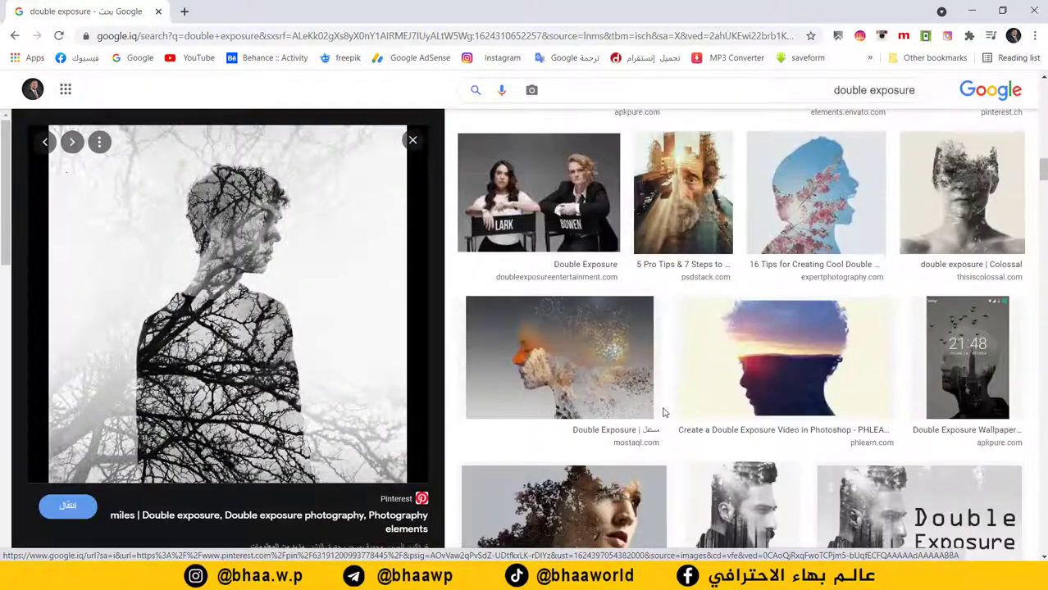
pyautogui.scroll(-1, 665, 412)
pyautogui.click(574, 445)
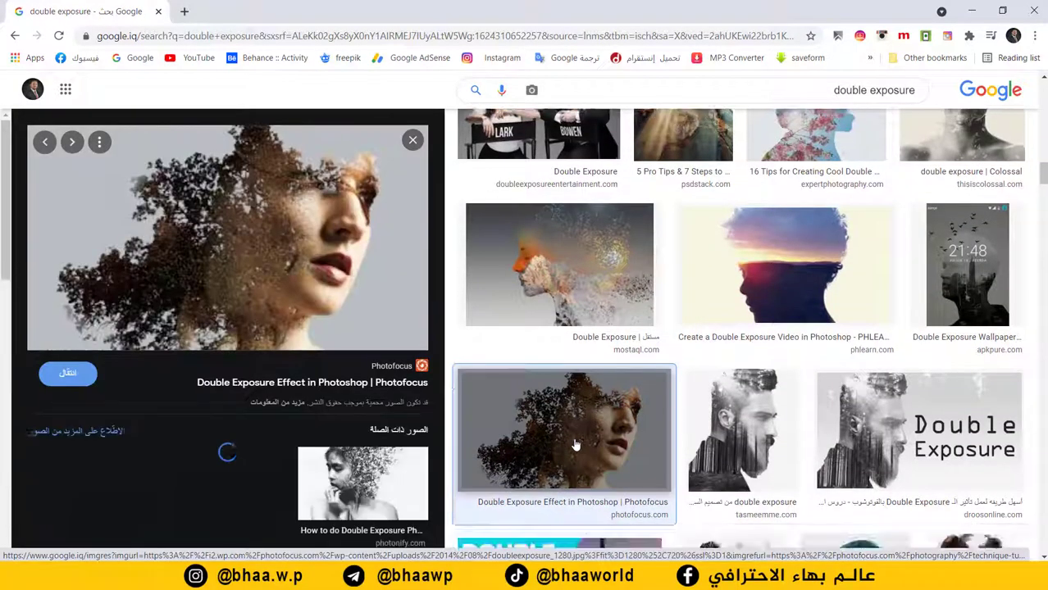
pyautogui.scroll(-3, 574, 444)
pyautogui.scroll(-2, 558, 440)
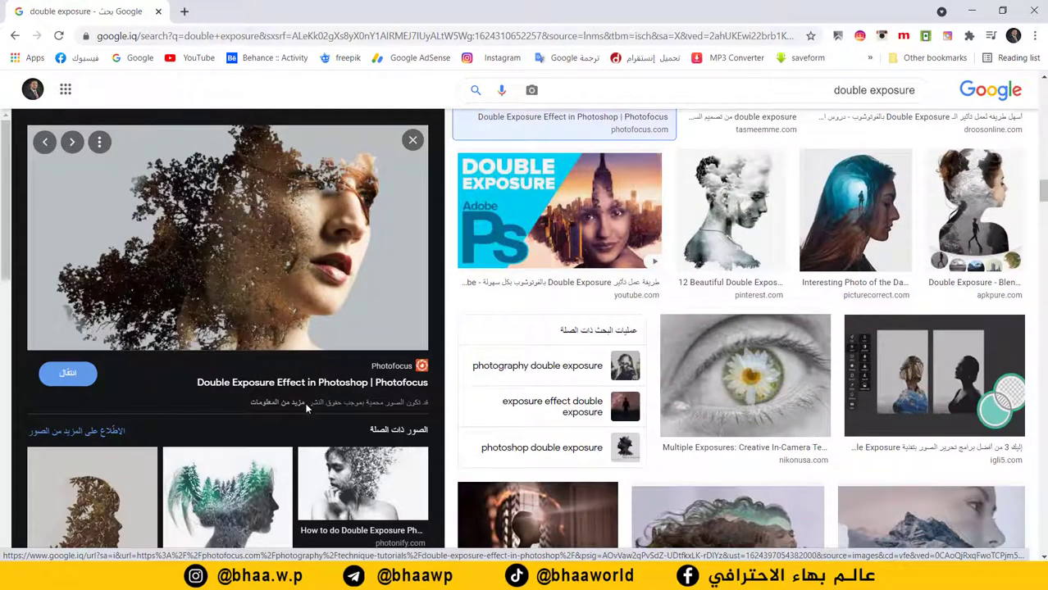
pyautogui.scroll(8, 176, 370)
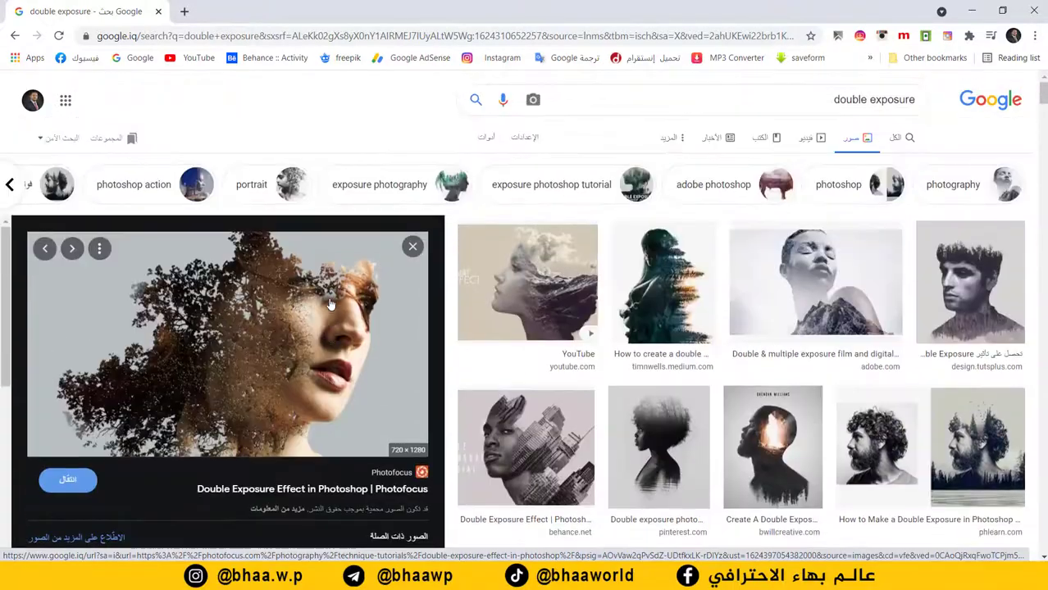
pyautogui.click(528, 282)
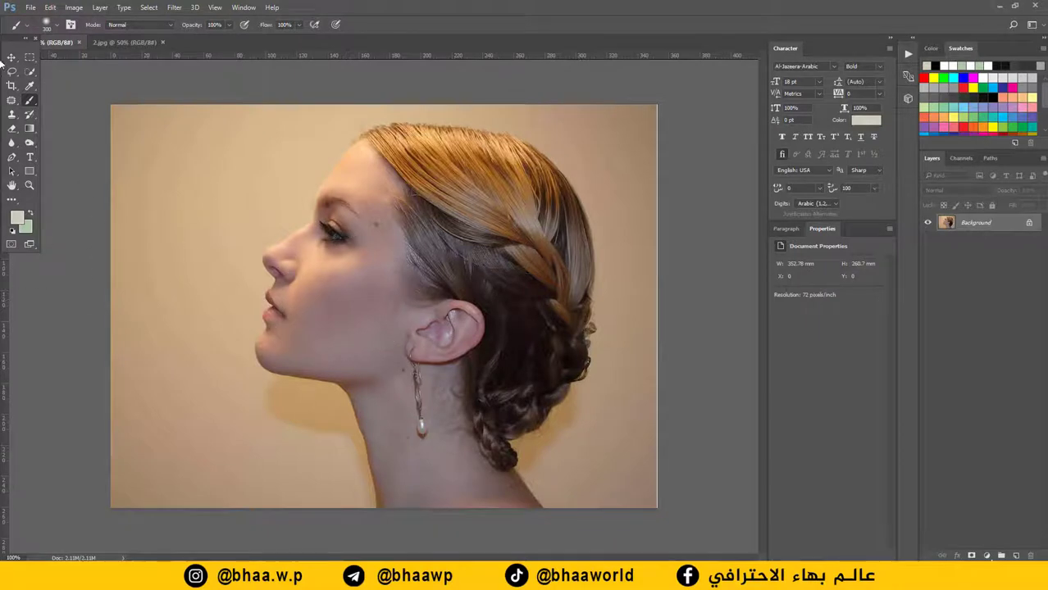
# In Photoshop, extend the portrait's canvas on its right side with the Crop tool to about 433 mm wide.
pyautogui.click(12, 86)
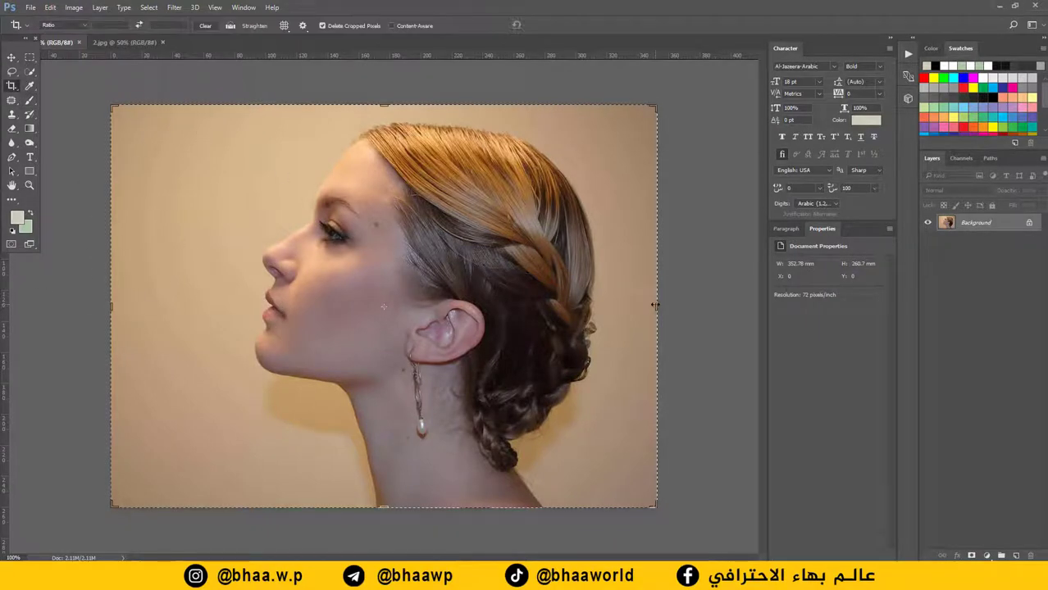
pyautogui.moveTo(655, 305); pyautogui.dragTo(717, 303)
pyautogui.press('Return')
# Select the woman's hair, face and neck with the Quick Selection tool, enlarging the brush to cover the whole figure.
pyautogui.moveTo(30, 71); pyautogui.dragTo(75, 73)
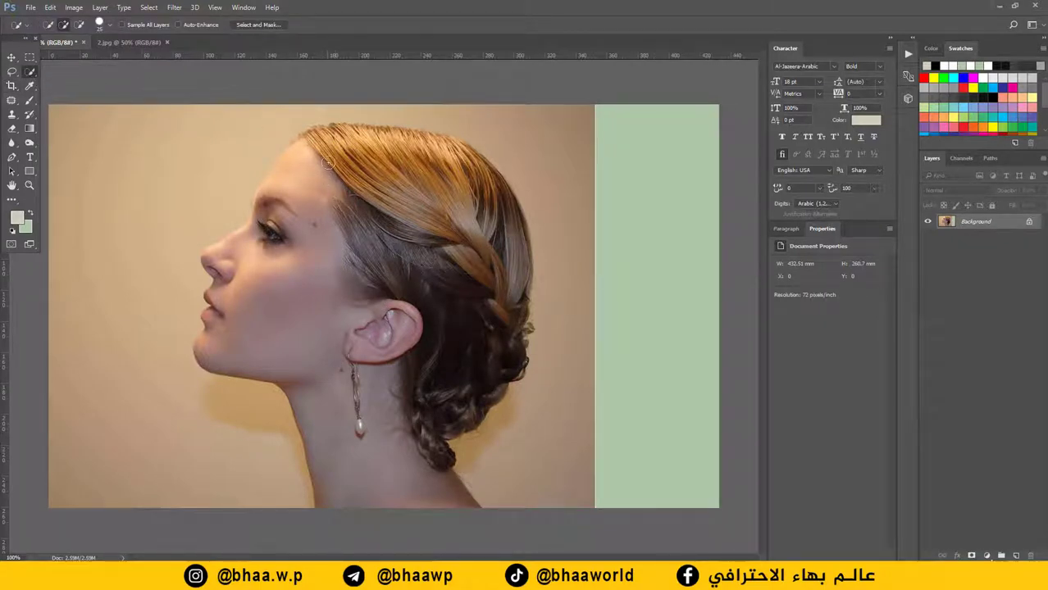
pyautogui.moveTo(328, 160)
pyautogui.mouseDown()
pyautogui.moveTo(363, 167)
pyautogui.moveTo(416, 206)
pyautogui.moveTo(419, 338)
pyautogui.mouseUp()
pyautogui.press(']')
pyautogui.moveTo(419, 337)
pyautogui.mouseDown()
pyautogui.moveTo(407, 244)
pyautogui.moveTo(433, 196)
pyautogui.moveTo(466, 234)
pyautogui.moveTo(474, 328)
pyautogui.moveTo(399, 445)
pyautogui.moveTo(361, 362)
pyautogui.moveTo(334, 346)
pyautogui.moveTo(323, 256)
pyautogui.moveTo(307, 246)
pyautogui.moveTo(406, 201)
pyautogui.moveTo(348, 238)
pyautogui.moveTo(291, 210)
pyautogui.mouseUp()
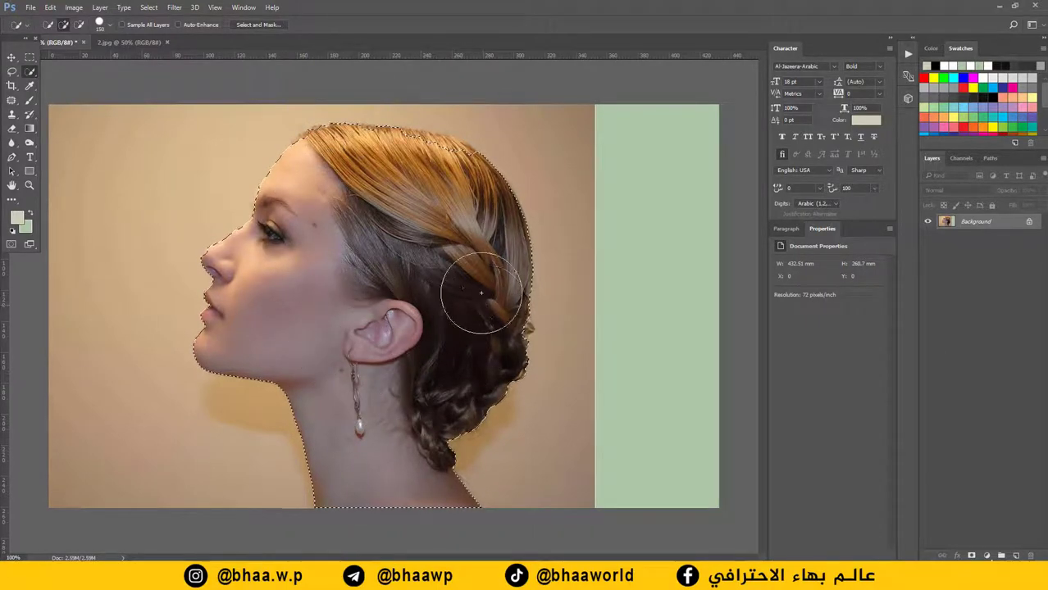
# Refine the selection edge along the woman's face, hair and bun with the Quick Selection brush reduced to 40.
pyautogui.scroll(3, 176, 280)
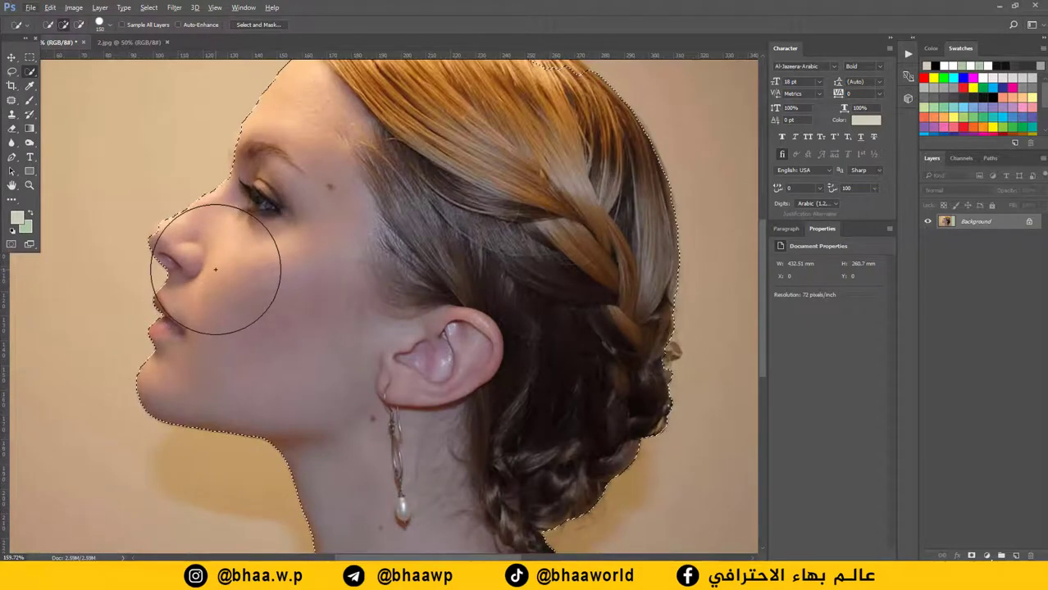
pyautogui.press('[')
pyautogui.press('[')
pyautogui.press('[')
pyautogui.press('[')
pyautogui.press('[')
pyautogui.press('[')
pyautogui.press('[')
pyautogui.press('[')
pyautogui.press('[')
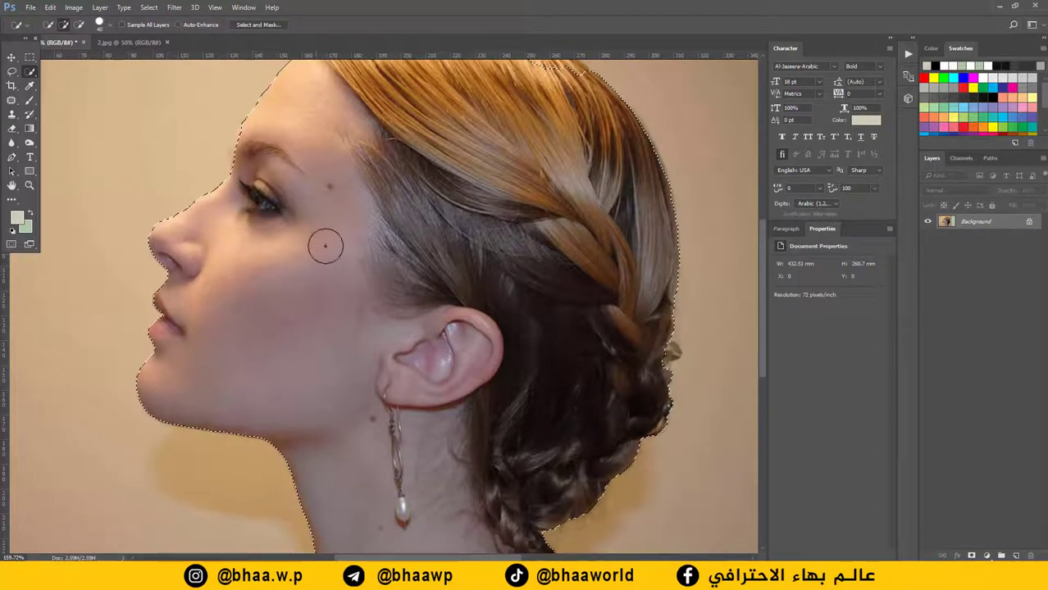
pyautogui.scroll(5, 328, 236)
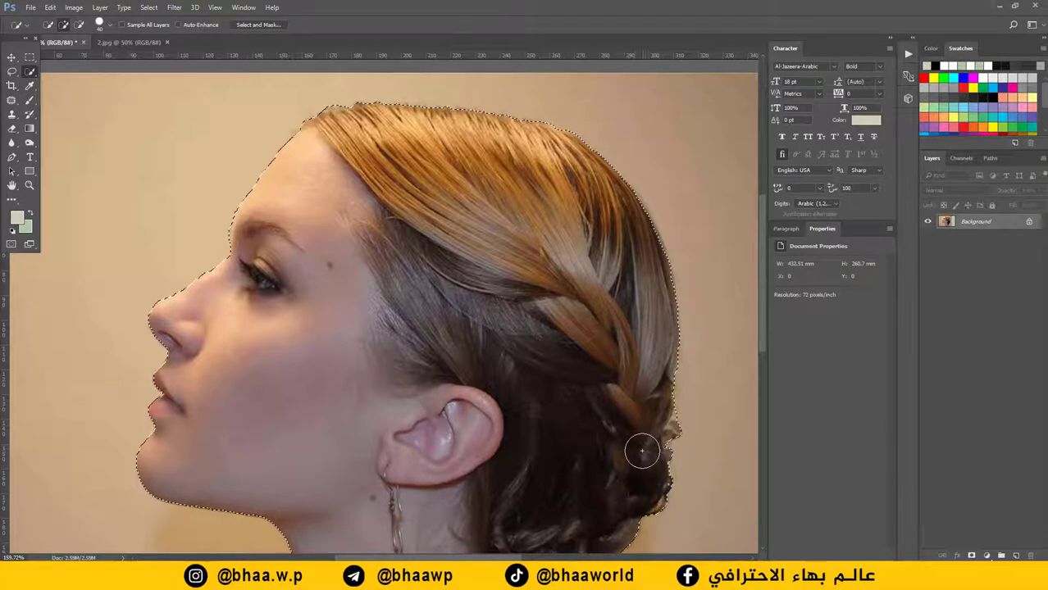
pyautogui.scroll(-3, 554, 492)
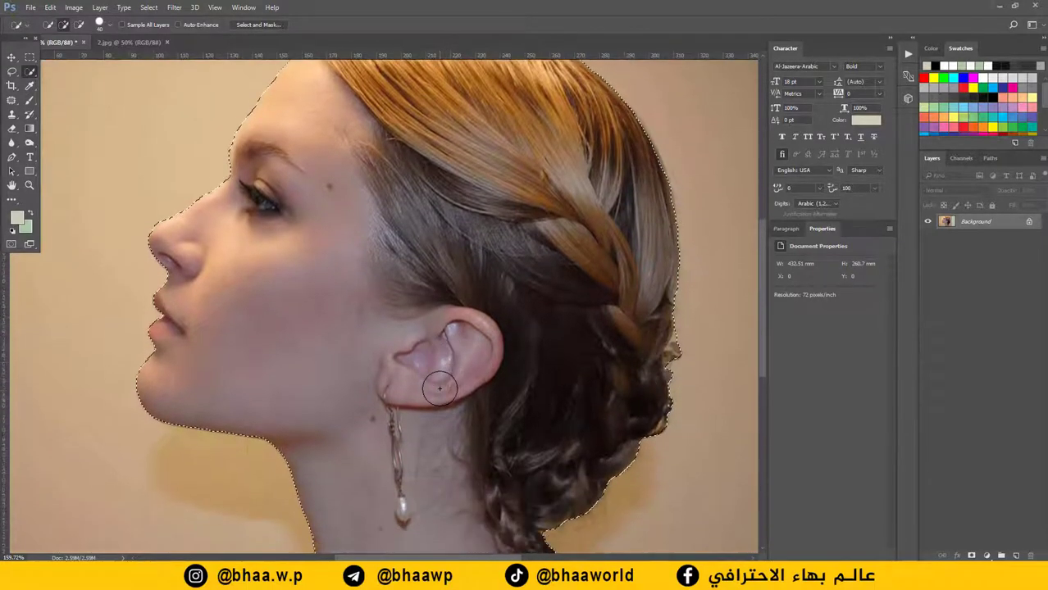
pyautogui.hotkey('ctrl', '1')
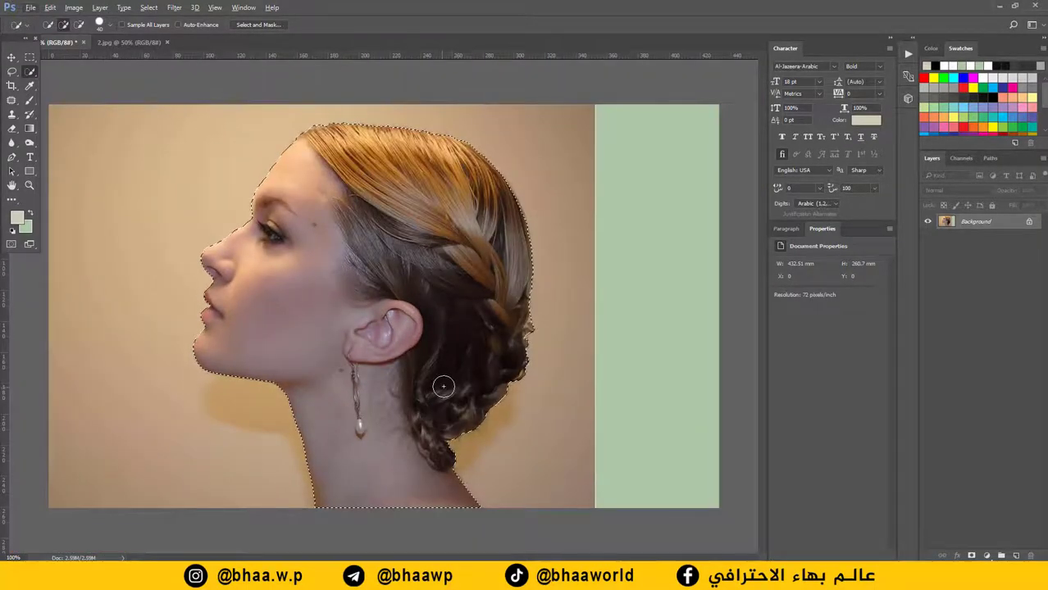
# Cut the selected woman onto a new layer and delete the Background layer.
pyautogui.rightClick(379, 240)
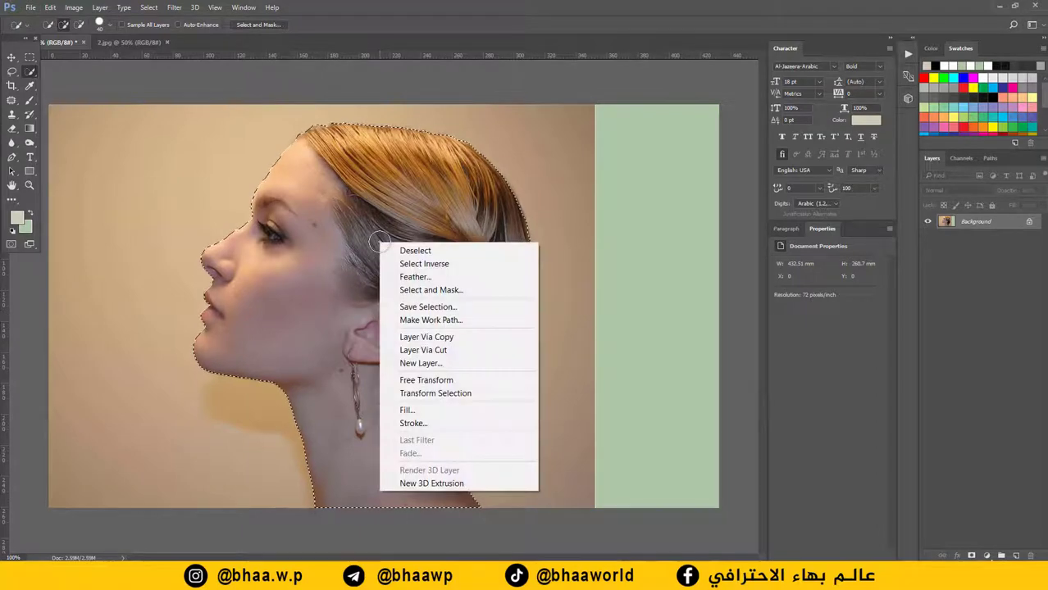
pyautogui.click(431, 351)
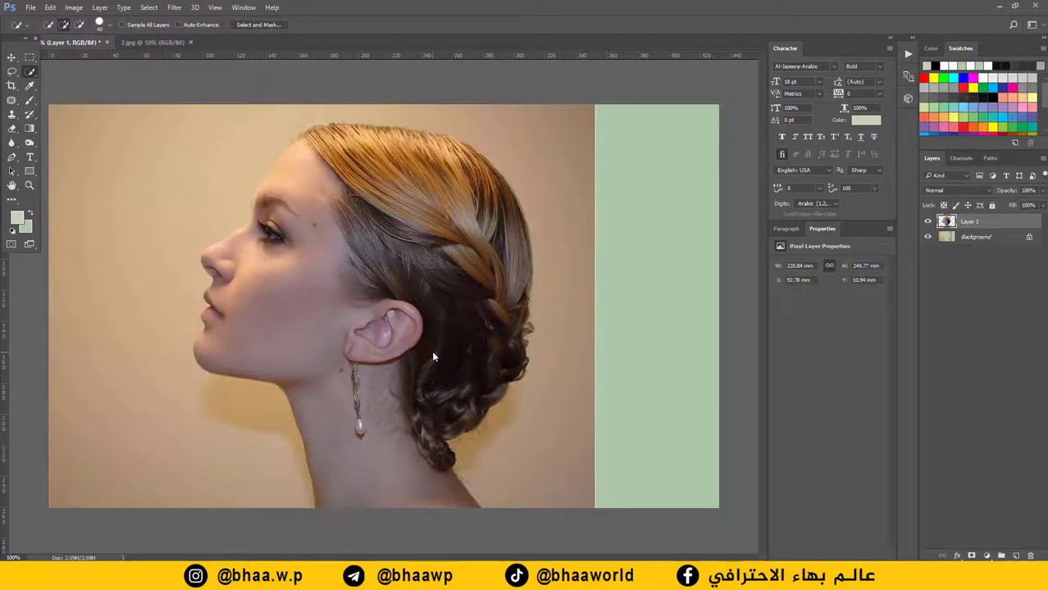
pyautogui.click(950, 238)
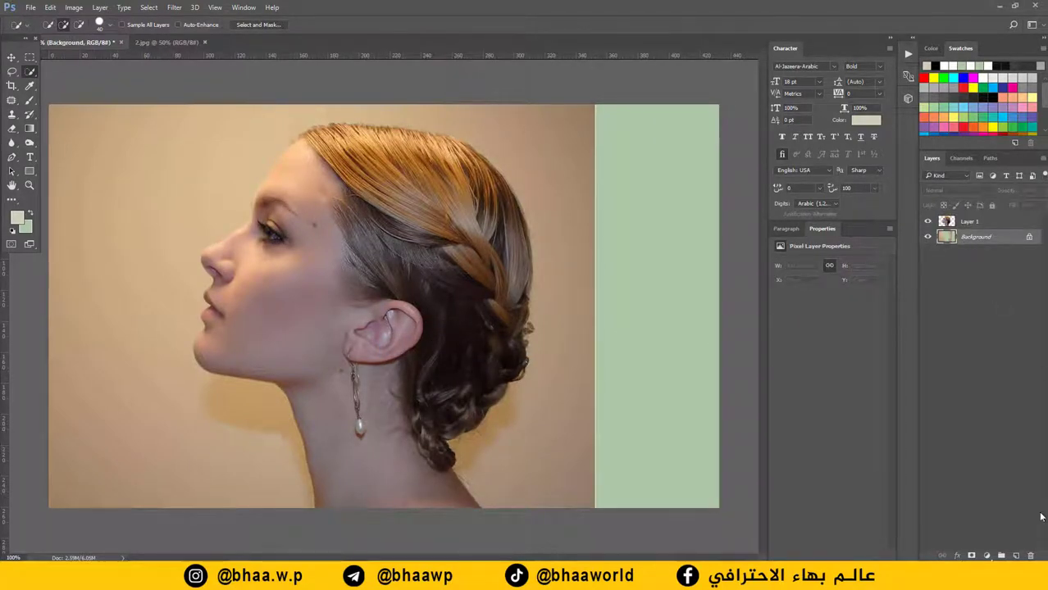
pyautogui.click(1031, 556)
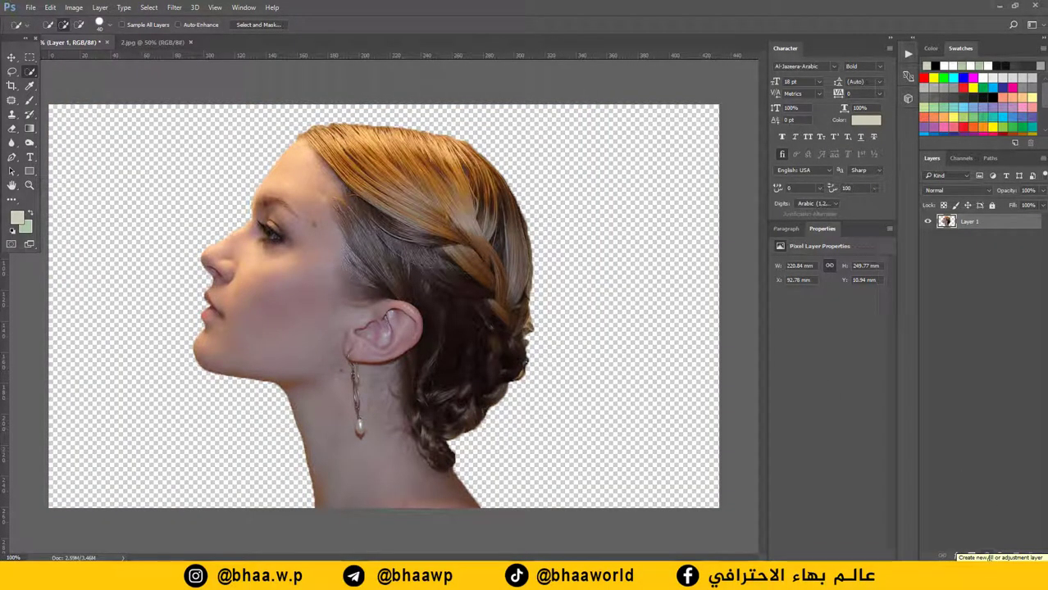
# Add a white (ffffff) Solid Color fill layer and place it beneath the woman's layer.
pyautogui.click(990, 557)
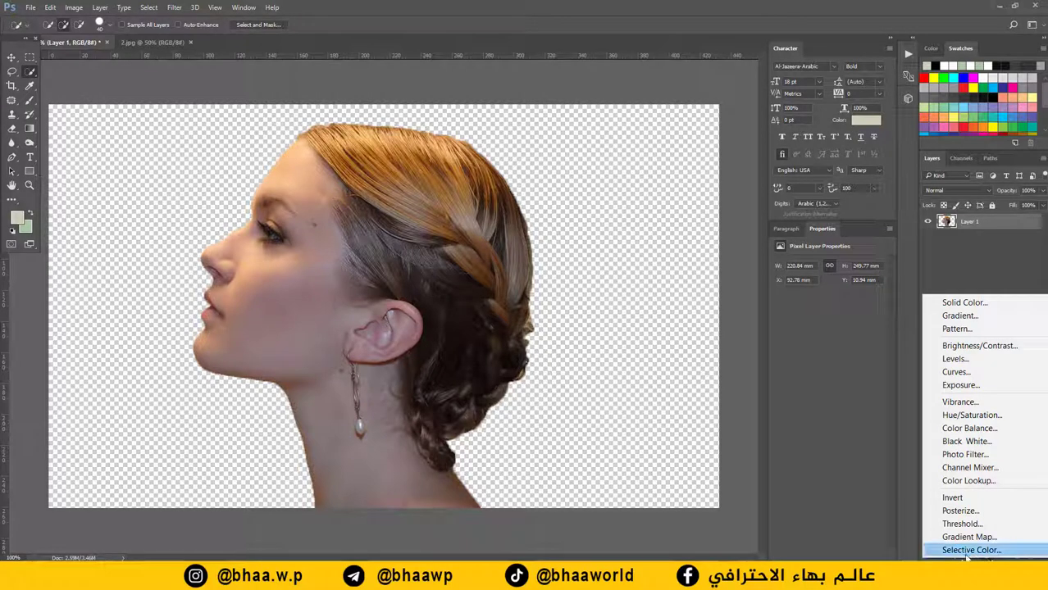
pyautogui.click(955, 303)
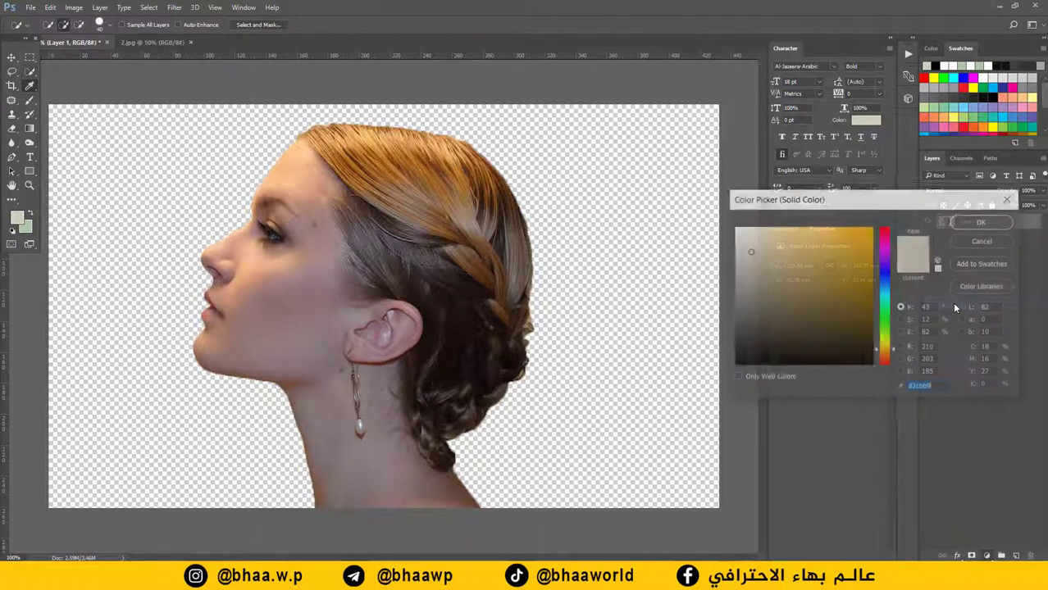
pyautogui.moveTo(747, 246); pyautogui.dragTo(711, 216)
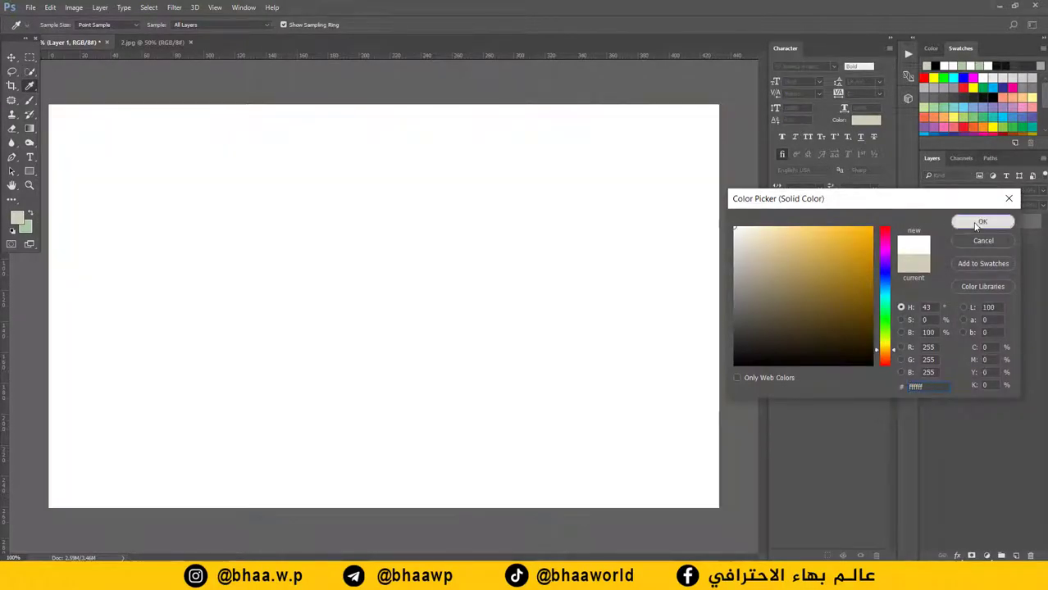
pyautogui.click(980, 222)
pyautogui.moveTo(1004, 225); pyautogui.dragTo(998, 259)
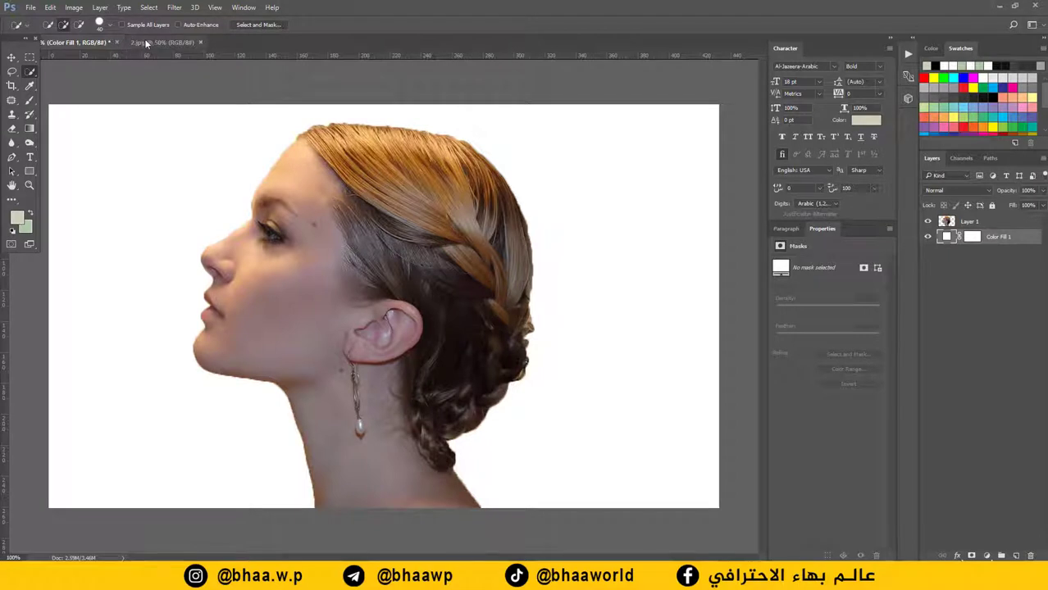
# Desaturate the woman's cutout layer.
pyautogui.click(968, 220)
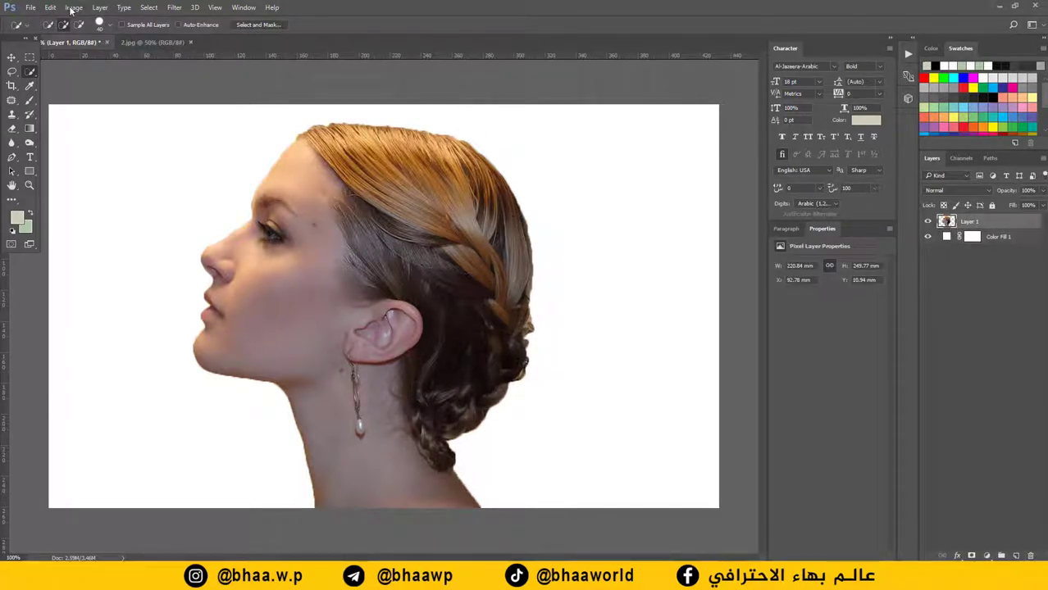
pyautogui.click(73, 7)
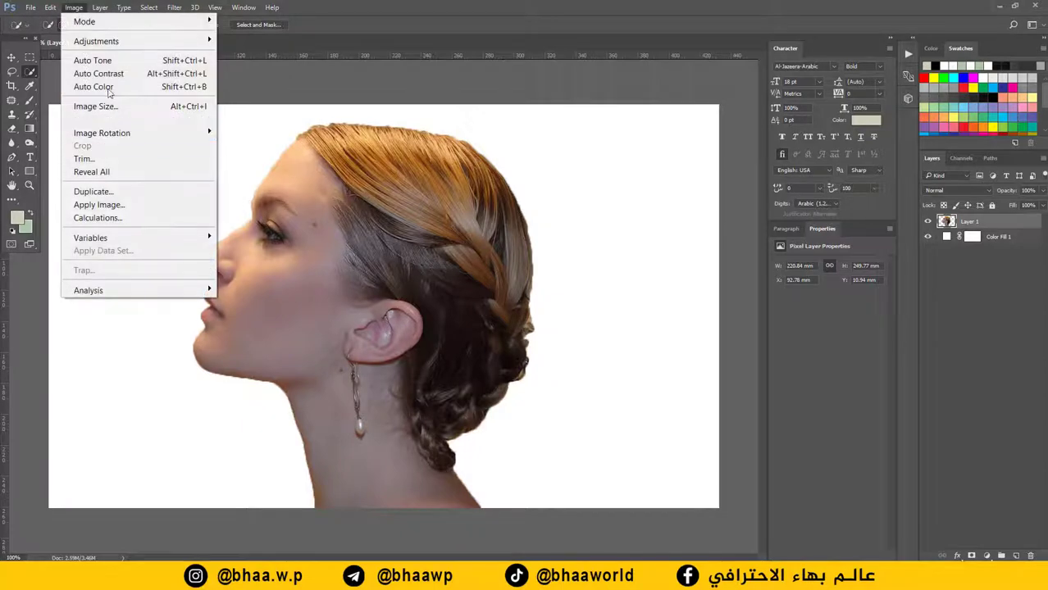
pyautogui.moveTo(109, 43)
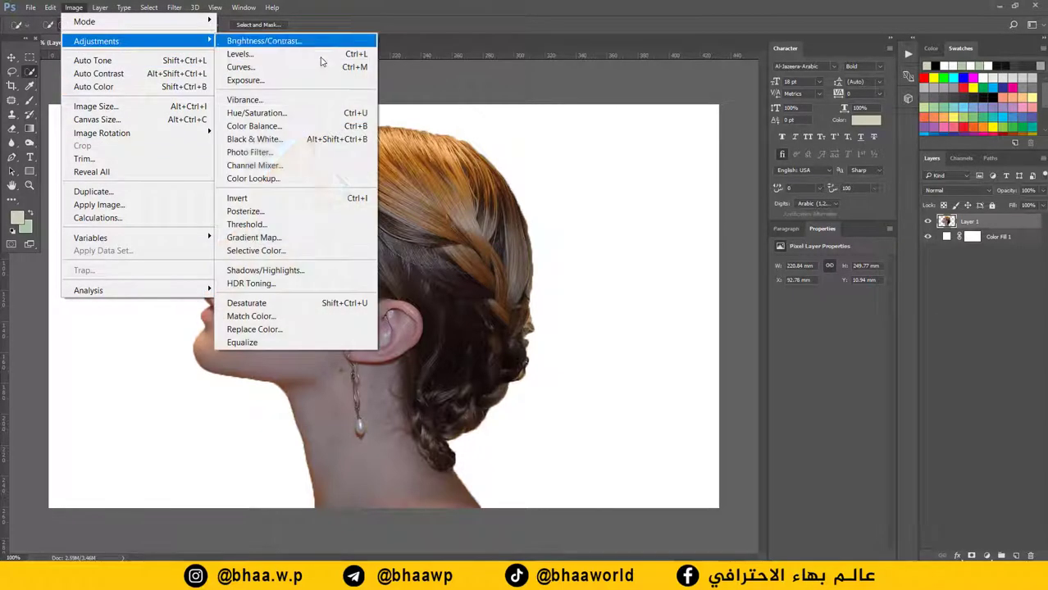
pyautogui.click(291, 304)
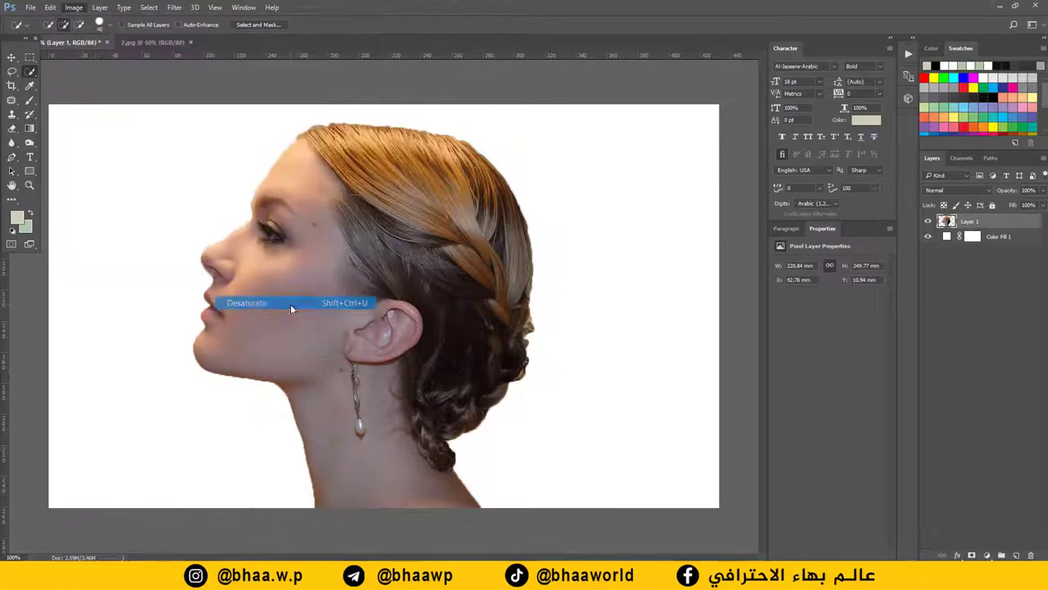
# Copy the mountain photo from 2.jpg into the portrait document as a new layer above the woman's cutout.
pyautogui.click(145, 41)
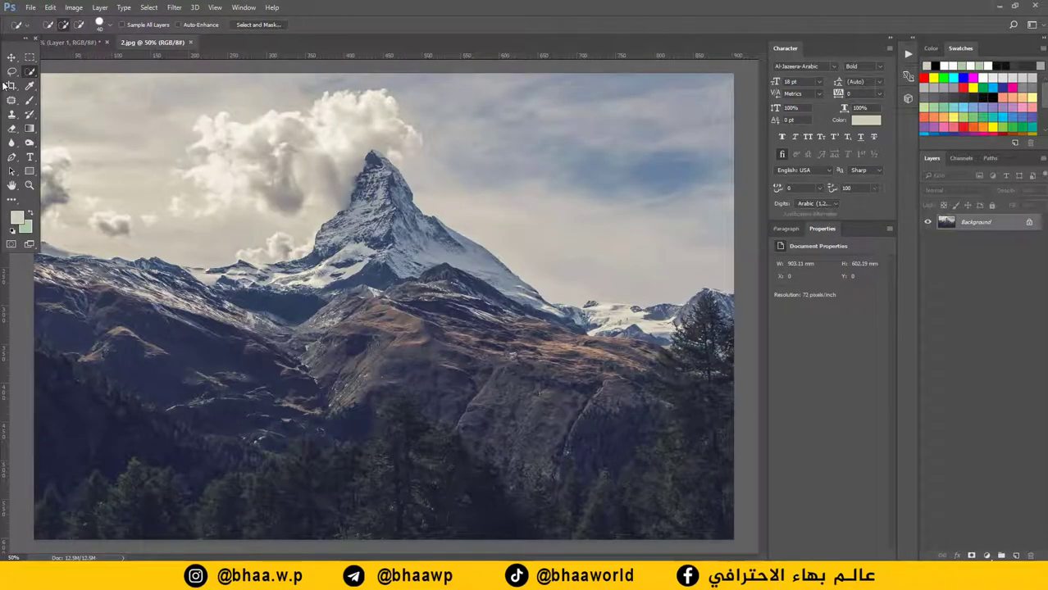
pyautogui.click(11, 58)
pyautogui.moveTo(264, 163); pyautogui.dragTo(340, 273)
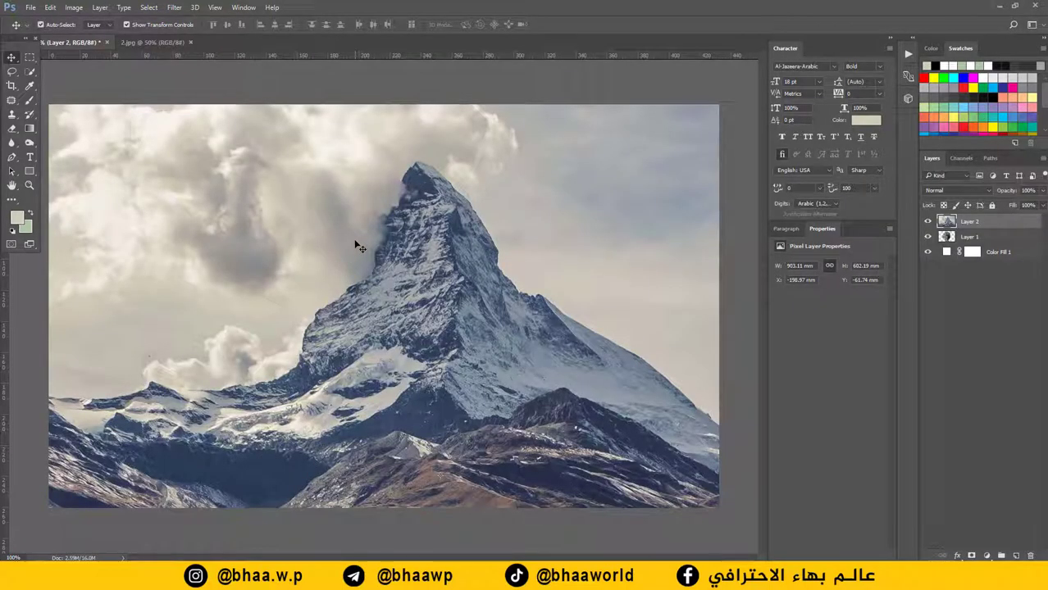
# Scale the mountain layer to about 50% and align its upper edge with the canvas.
pyautogui.hotkey('ctrl', '-')
pyautogui.hotkey('ctrl', '-')
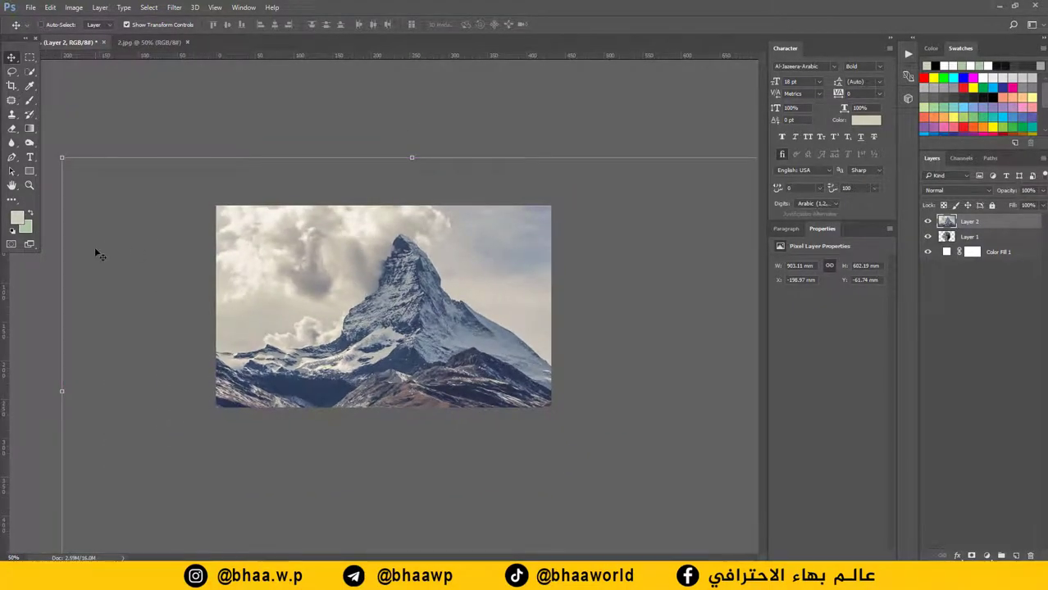
pyautogui.hotkey('ctrl', 't')
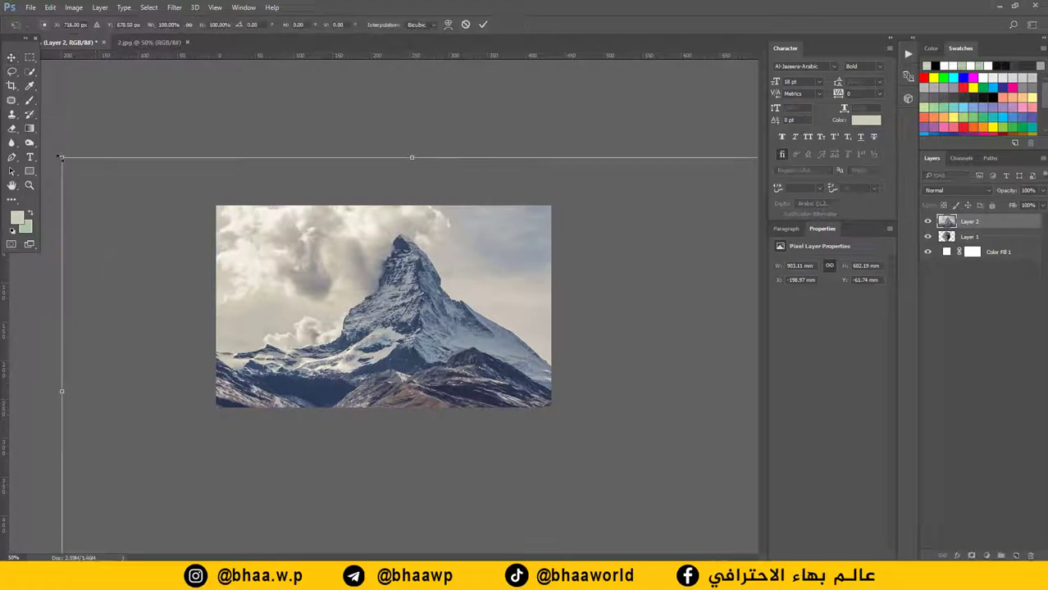
pyautogui.moveTo(60, 156); pyautogui.dragTo(224, 294)
pyautogui.moveTo(394, 307); pyautogui.dragTo(356, 238)
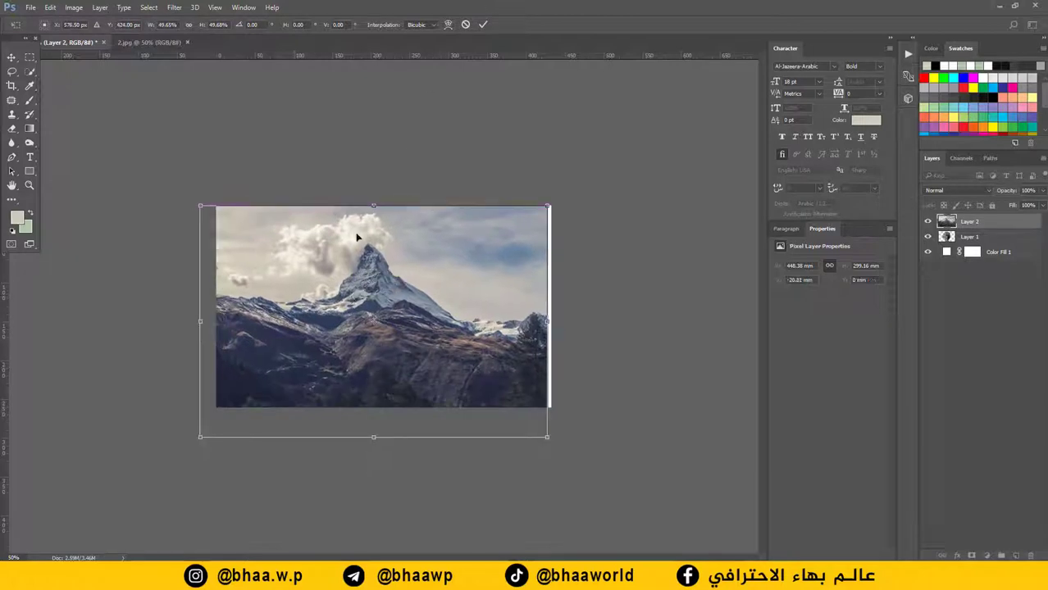
# Flip the mountain layer horizontally and lower its opacity to 90%.
pyautogui.rightClick(318, 259)
pyautogui.click(361, 439)
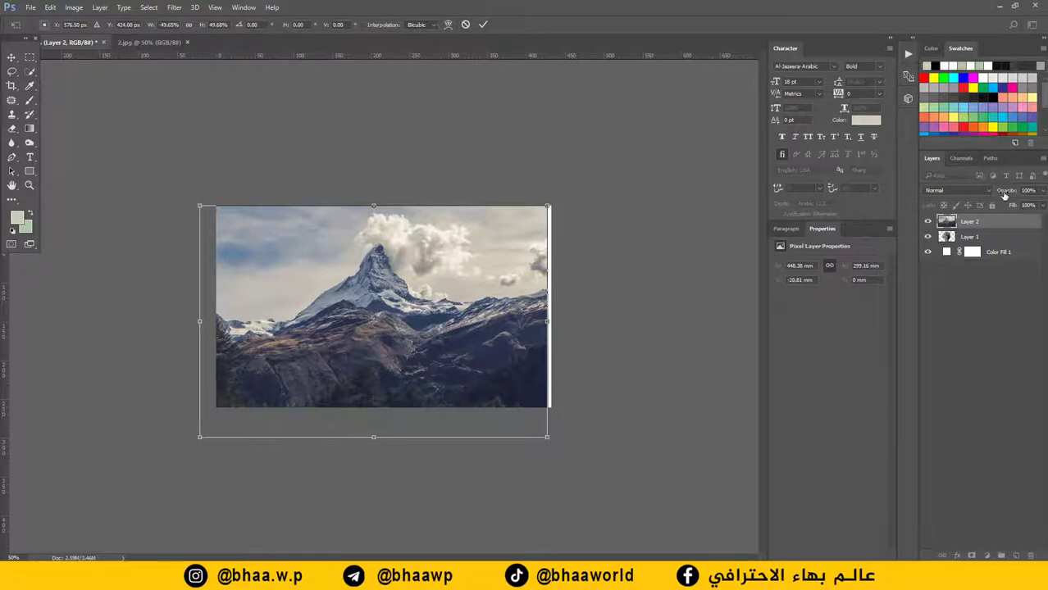
pyautogui.moveTo(1005, 194); pyautogui.dragTo(999, 195)
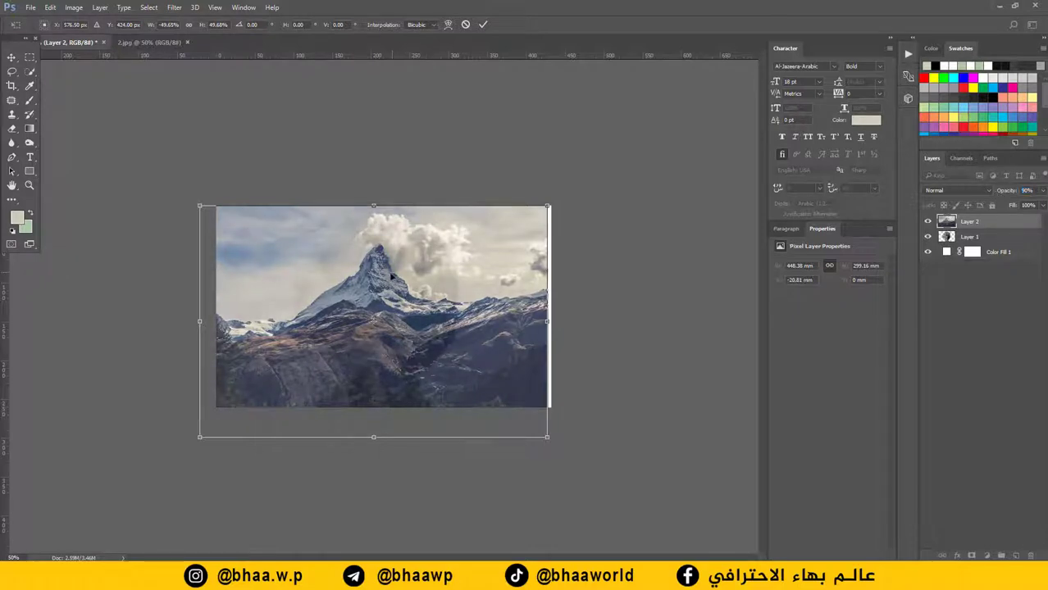
# Resize the mountain layer to about 46% width and 48.5% height, and shift it so the peak sits over the woman's forehead.
pyautogui.scroll(3, 392, 277)
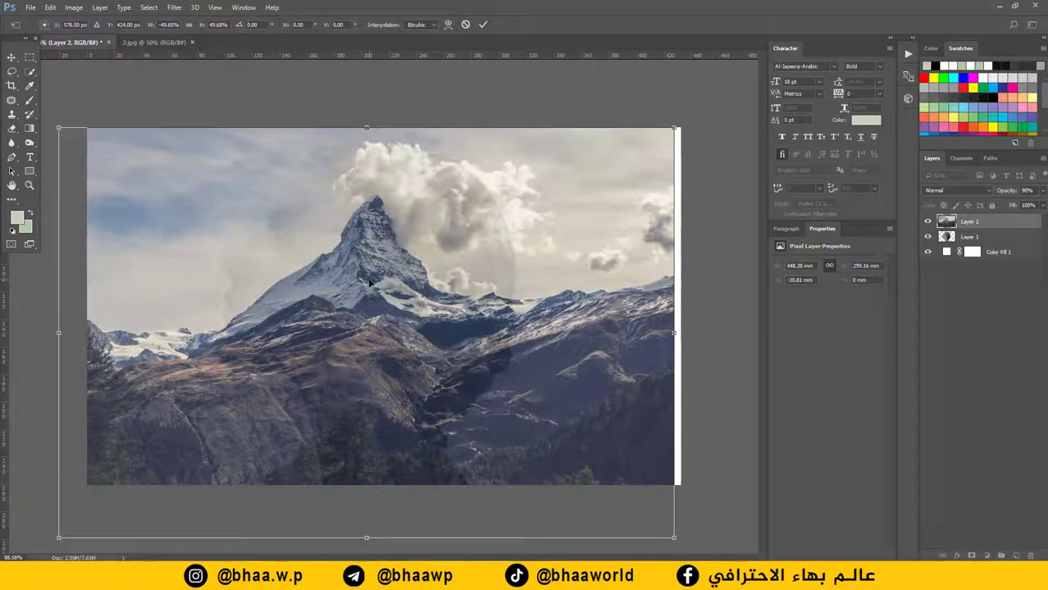
pyautogui.moveTo(369, 283); pyautogui.dragTo(397, 232)
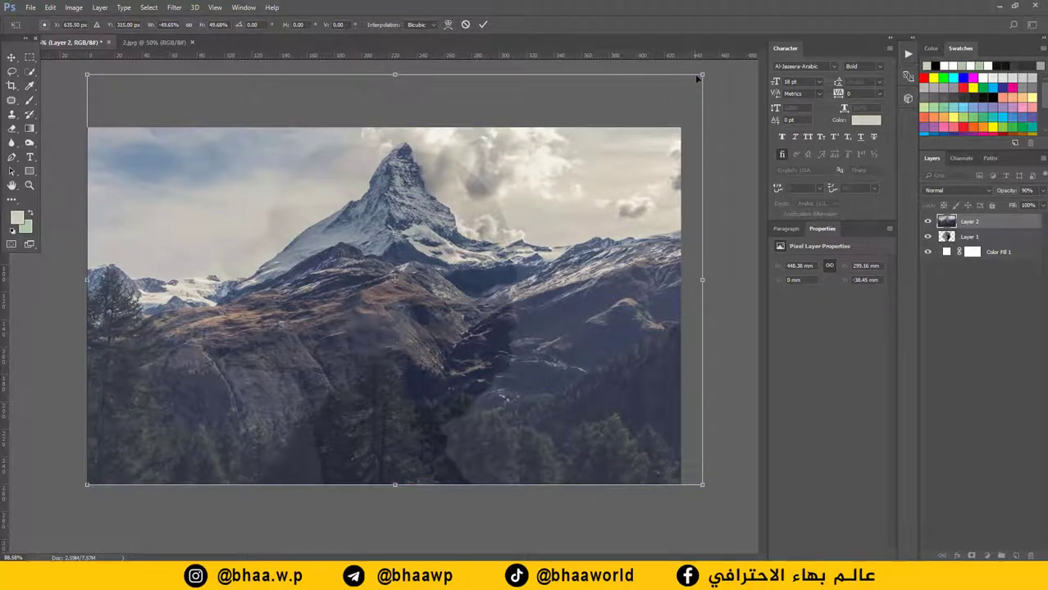
pyautogui.moveTo(703, 74); pyautogui.dragTo(624, 125)
pyautogui.moveTo(365, 281); pyautogui.dragTo(394, 254)
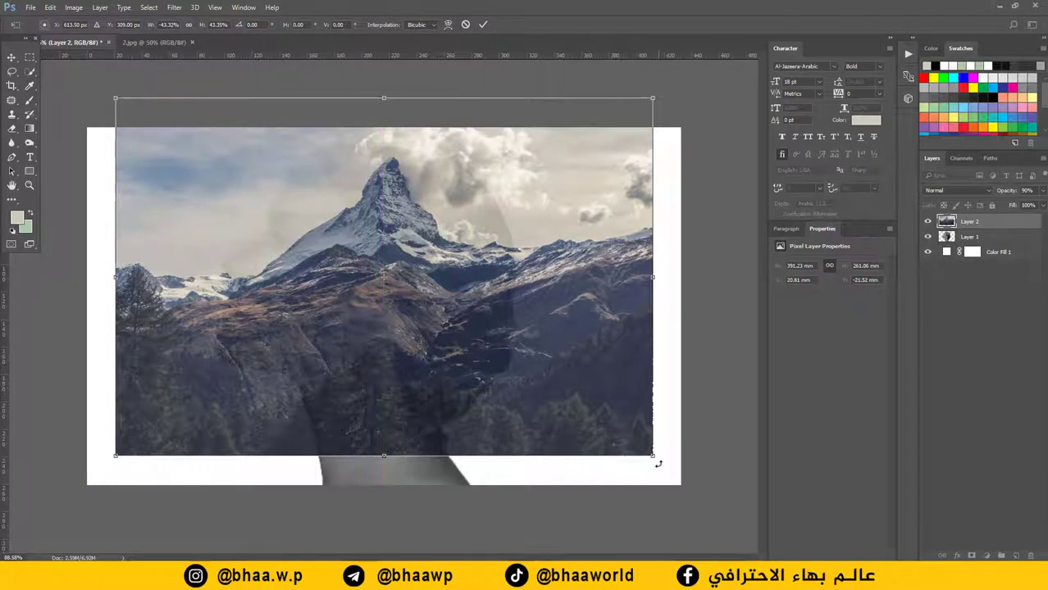
pyautogui.moveTo(654, 457); pyautogui.dragTo(687, 498)
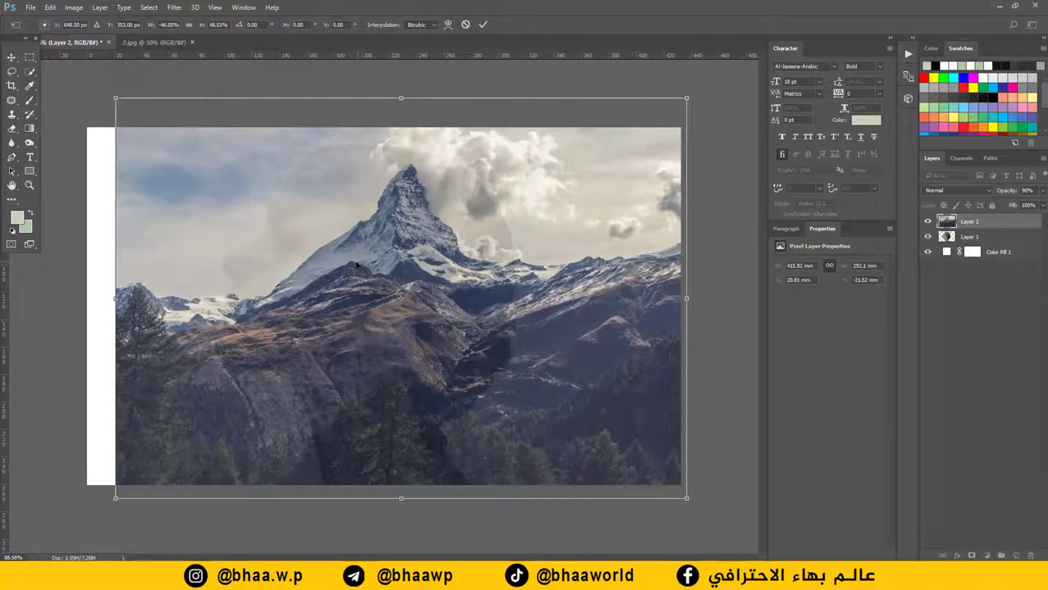
pyautogui.moveTo(357, 264); pyautogui.dragTo(259, 262)
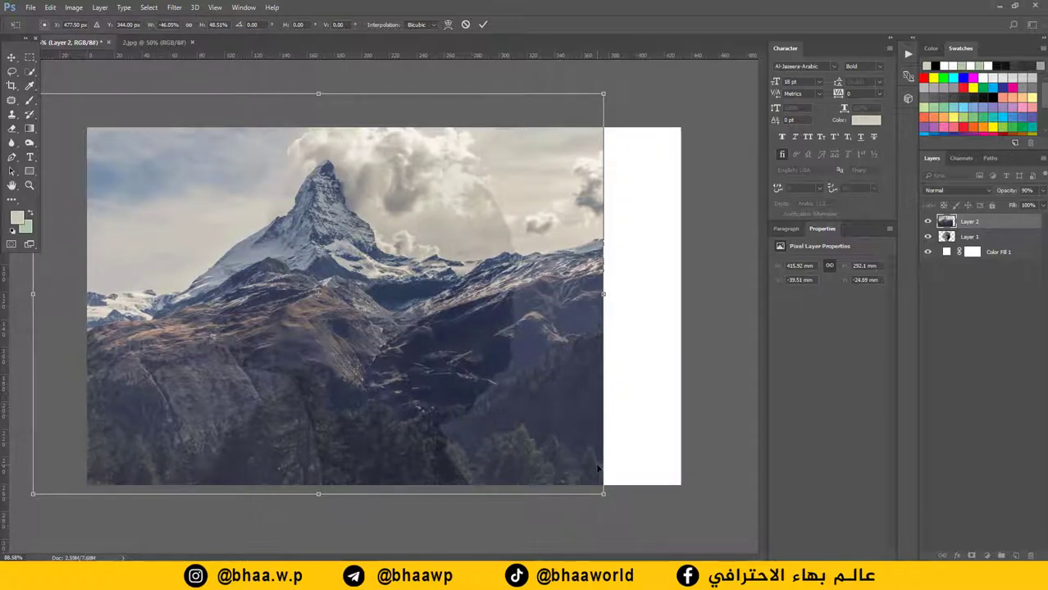
# Shrink the mountain layer to about 42% width and 44.5% height with its peak along the forehead, and restore its opacity to 100%.
pyautogui.moveTo(601, 493)
pyautogui.mouseDown()
pyautogui.moveTo(585, 481)
pyautogui.moveTo(592, 488)
pyautogui.mouseUp()
pyautogui.moveTo(256, 273); pyautogui.dragTo(265, 252)
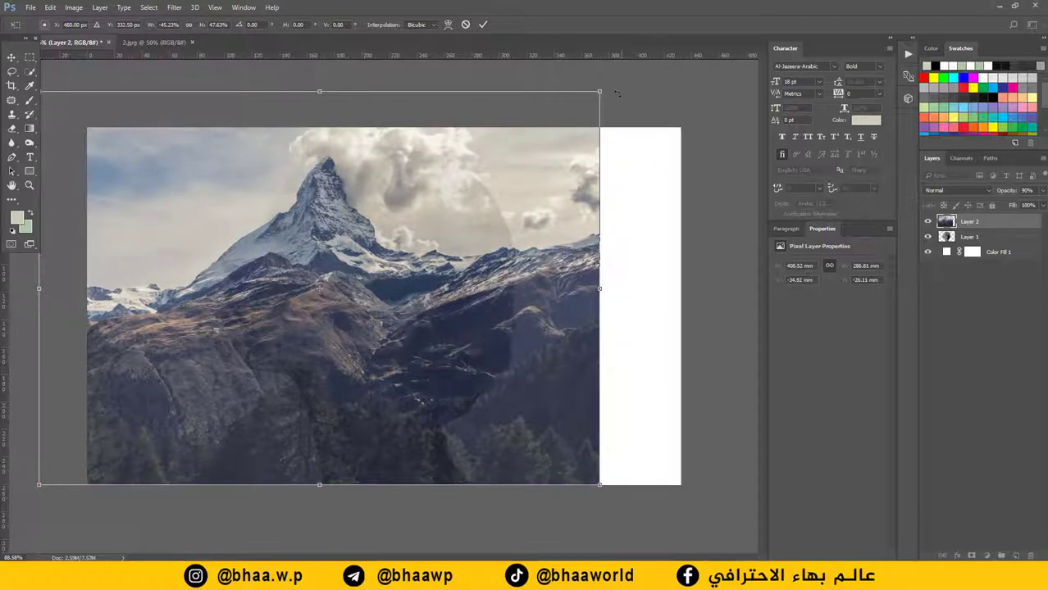
pyautogui.moveTo(599, 91); pyautogui.dragTo(562, 120)
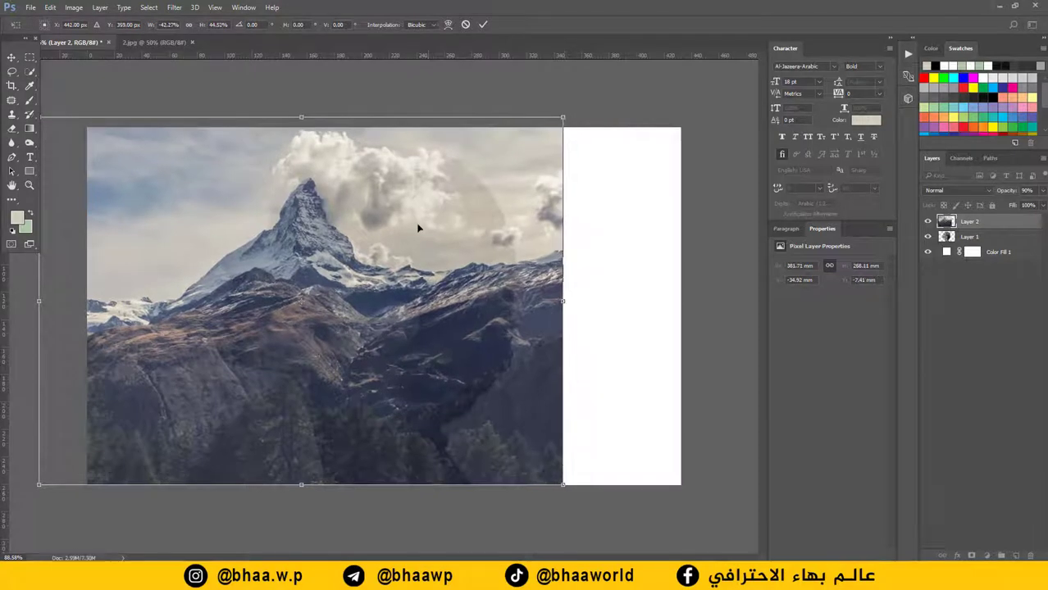
pyautogui.moveTo(417, 227); pyautogui.dragTo(406, 224)
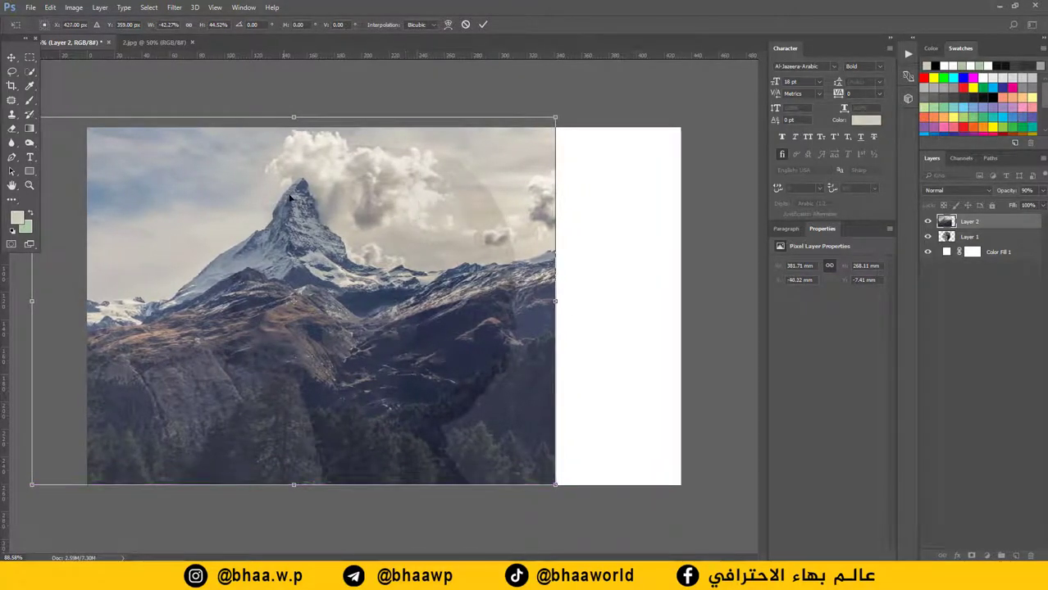
pyautogui.hotkey('ctrl', 'z')
pyautogui.moveTo(304, 205); pyautogui.dragTo(276, 210)
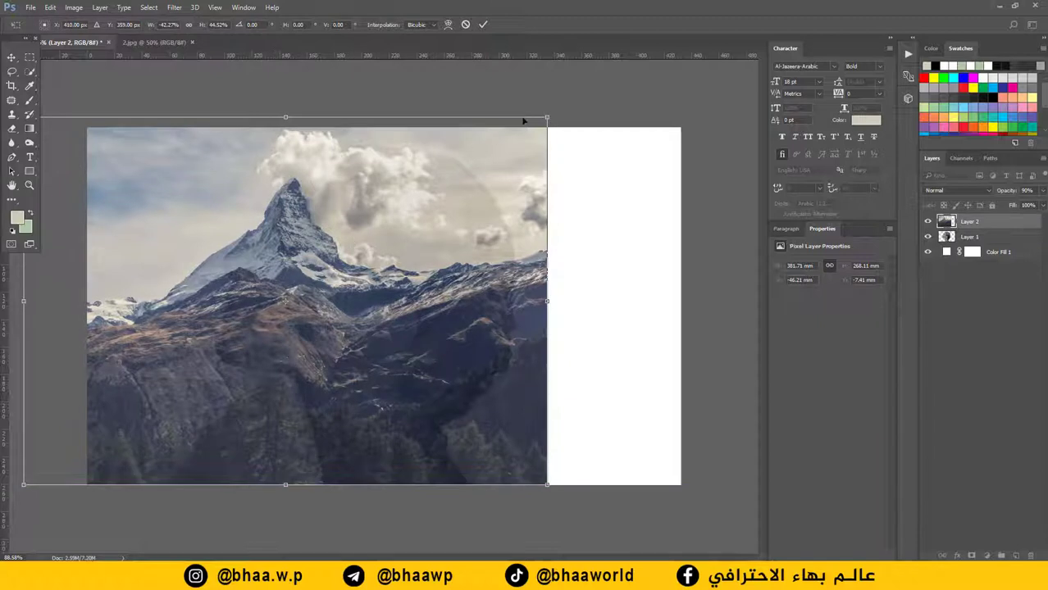
pyautogui.click(484, 24)
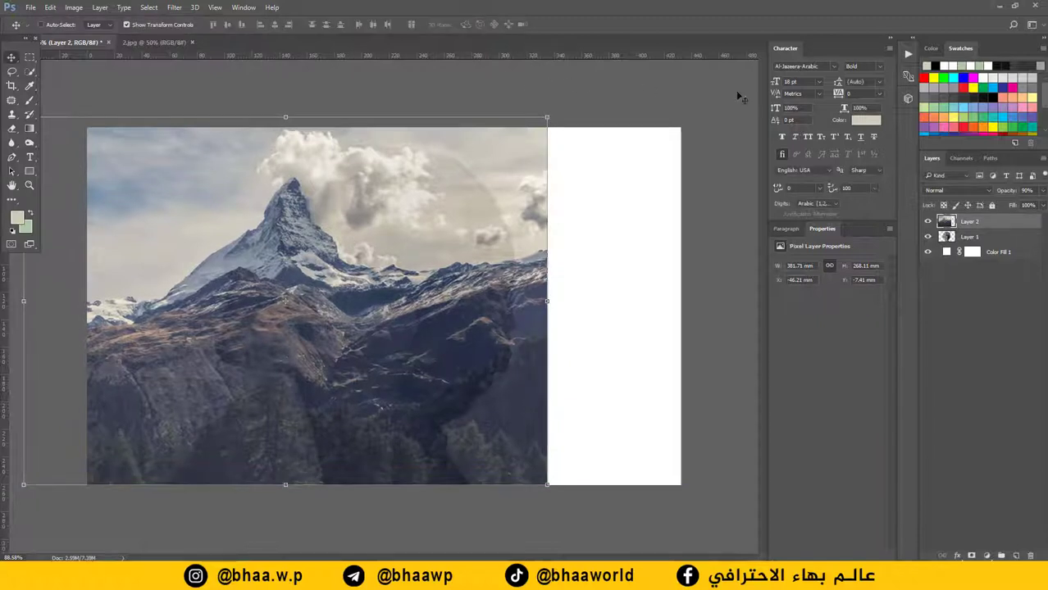
pyautogui.moveTo(1000, 192); pyautogui.dragTo(1040, 192)
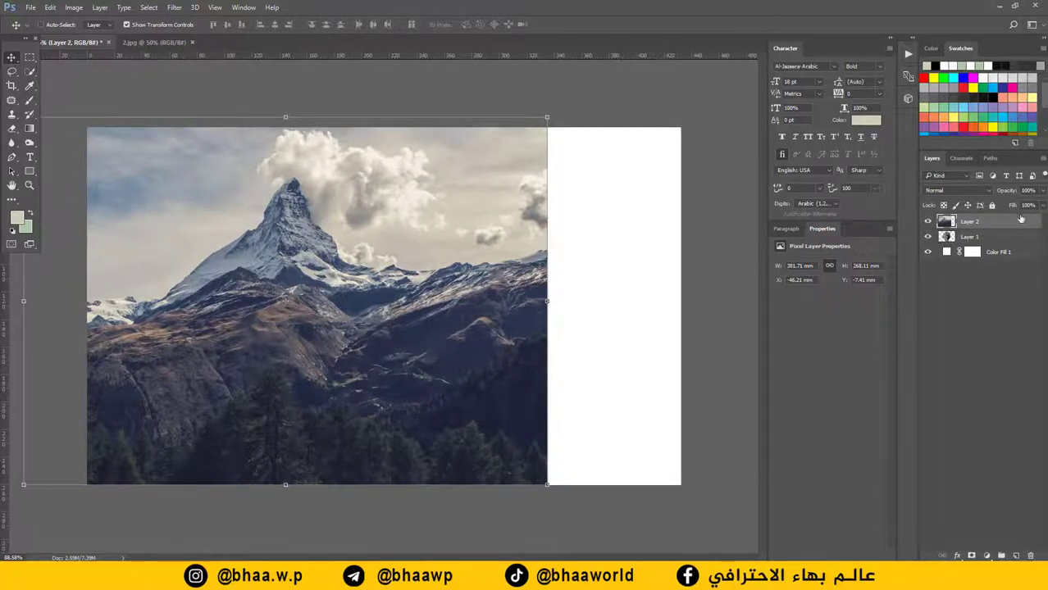
# Load the woman's cutout outline as a selection and apply it as a layer mask on the mountain layer.
pyautogui.click(929, 222)
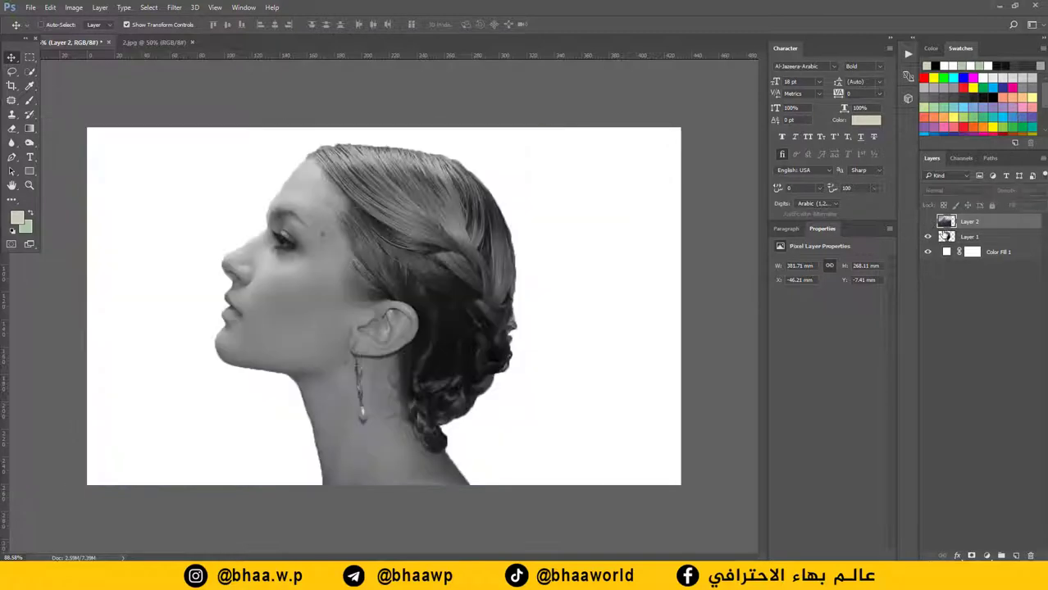
pyautogui.click(947, 238)
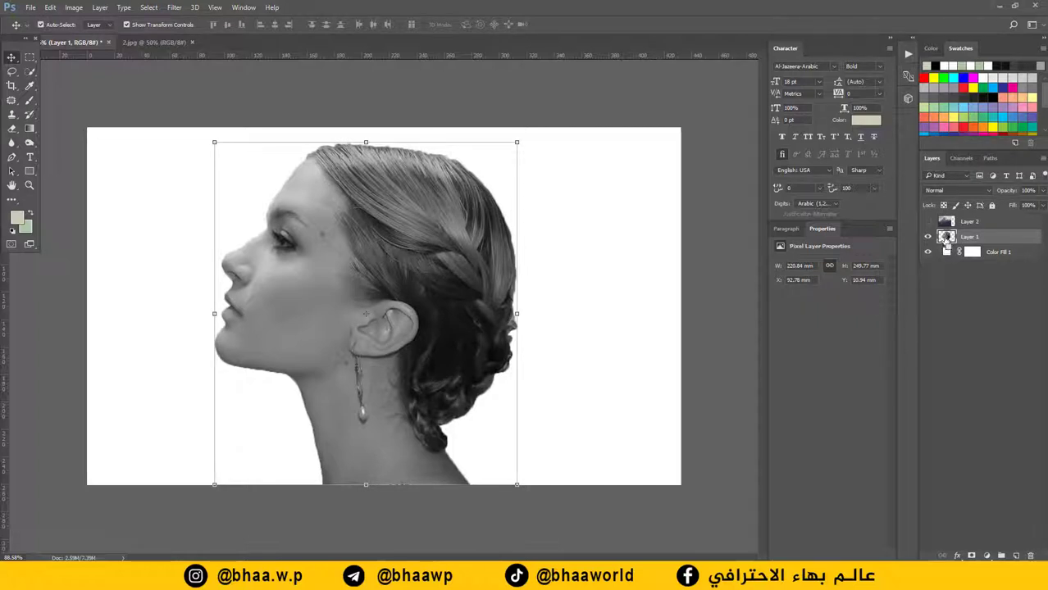
pyautogui.keyDown('ctrl'); pyautogui.click(947, 238); pyautogui.keyUp('ctrl')
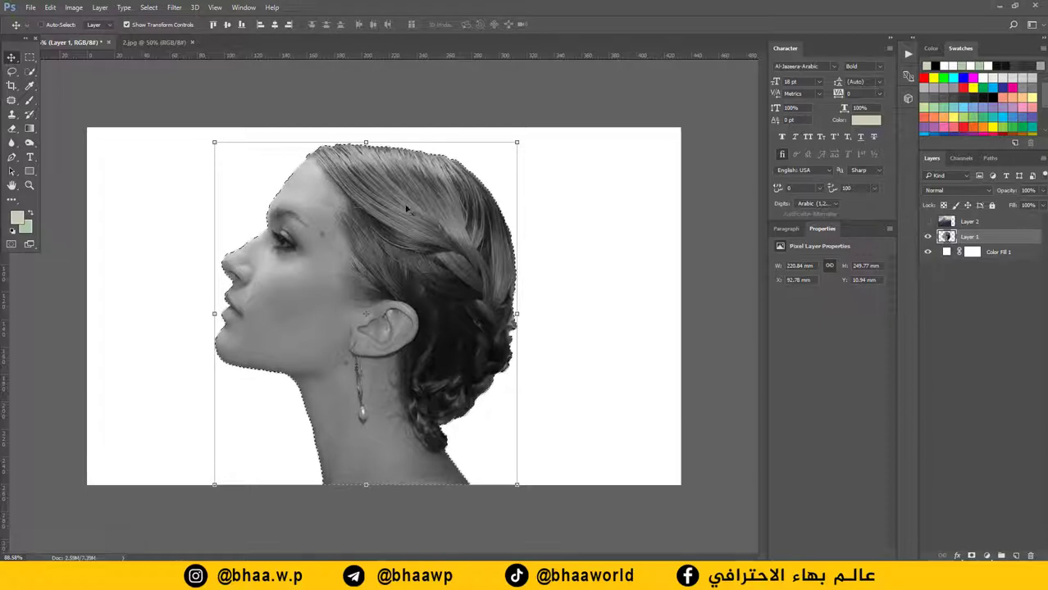
pyautogui.click(964, 221)
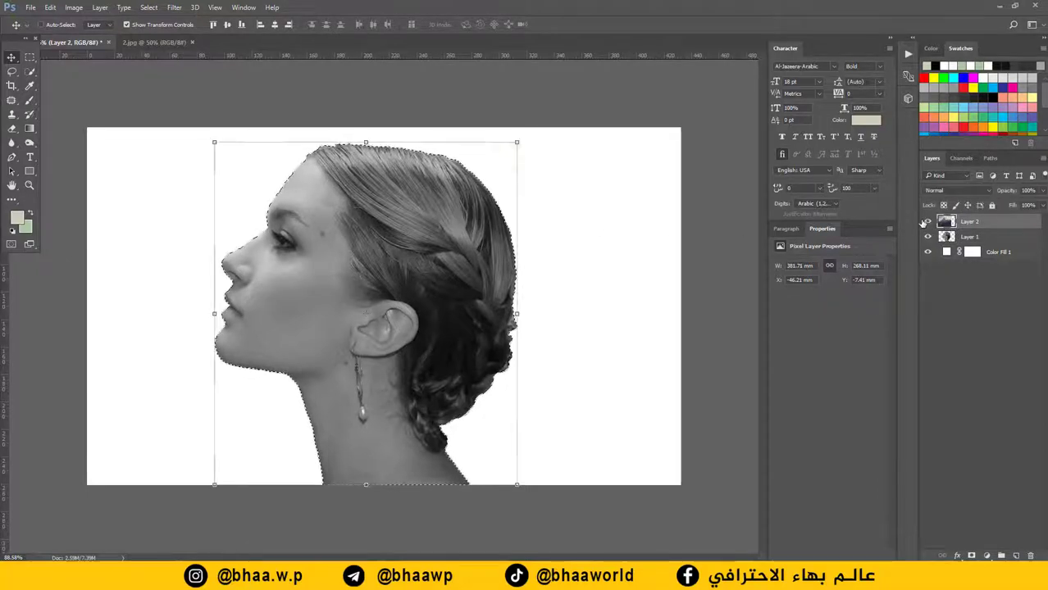
pyautogui.click(927, 222)
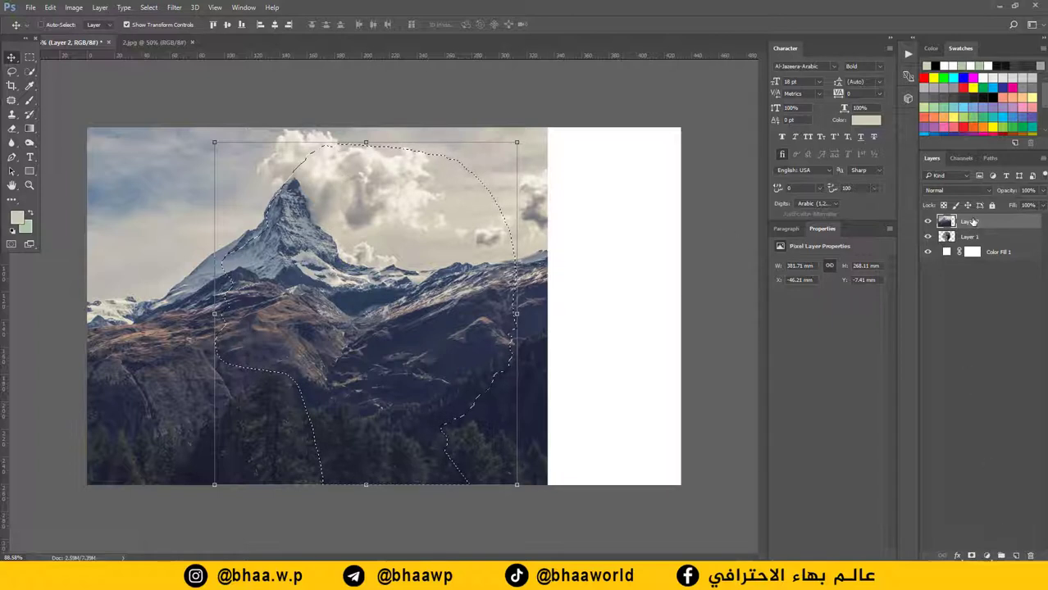
pyautogui.click(972, 556)
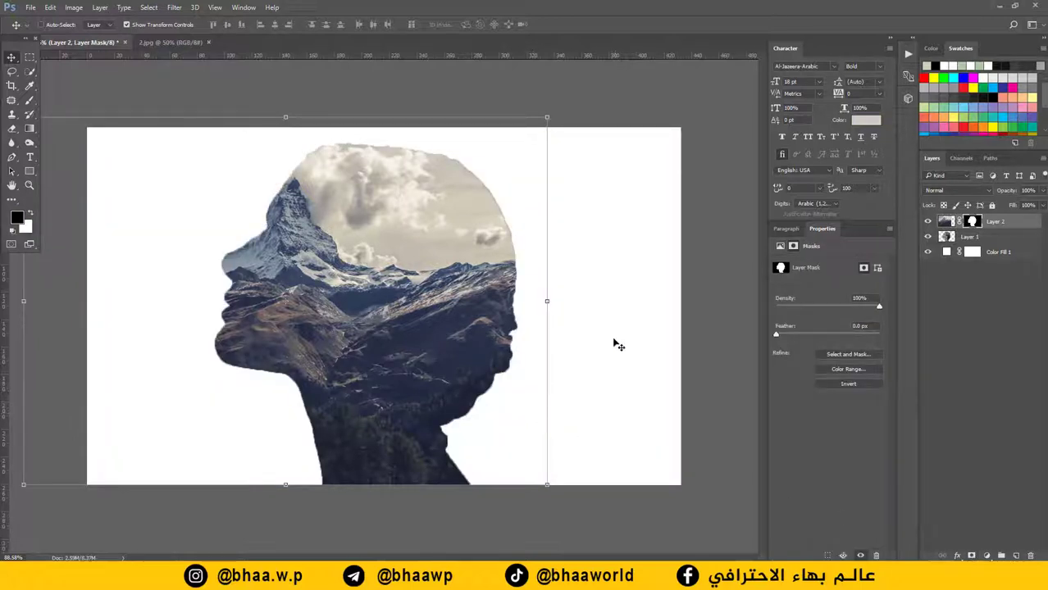
# Duplicate the woman's layer and place the copy above the mountain layer.
pyautogui.click(991, 239)
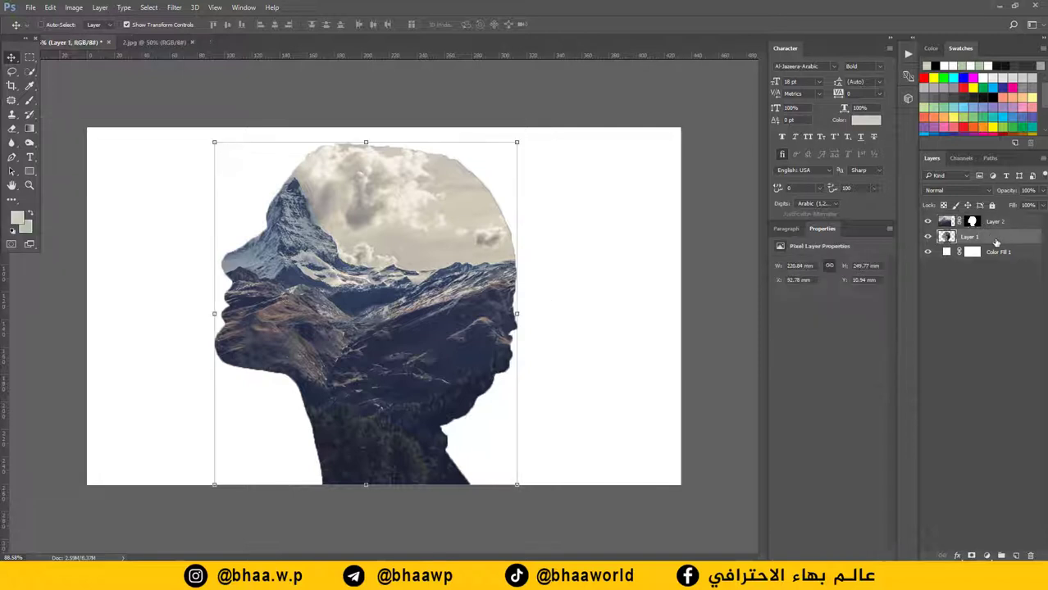
pyautogui.moveTo(997, 239); pyautogui.dragTo(1017, 556)
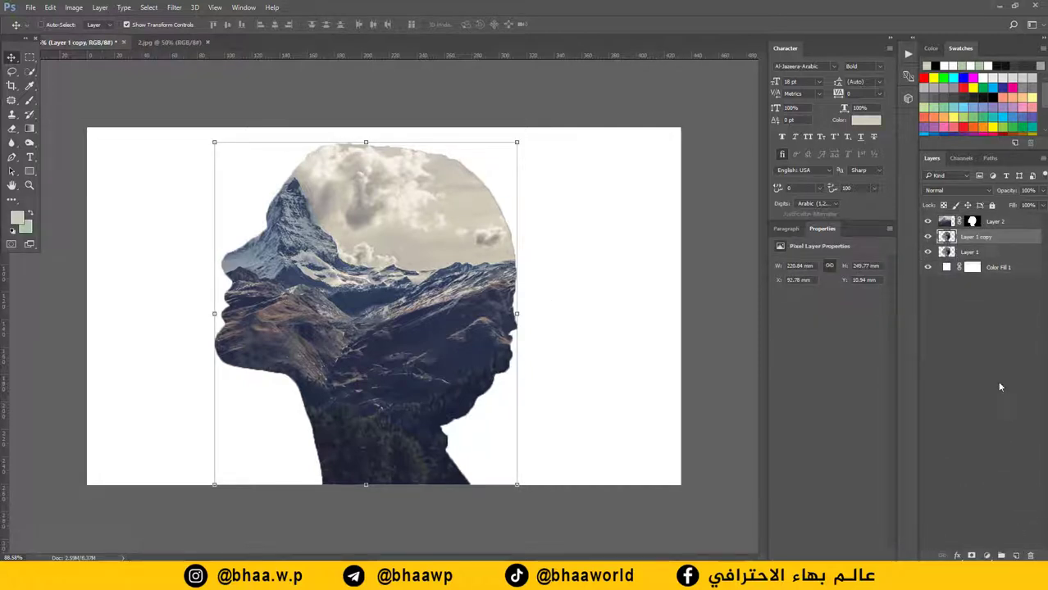
pyautogui.moveTo(968, 239); pyautogui.dragTo(965, 218)
# Set the duplicated portrait layer to Lighten blending at 50% opacity.
pyautogui.click(988, 190)
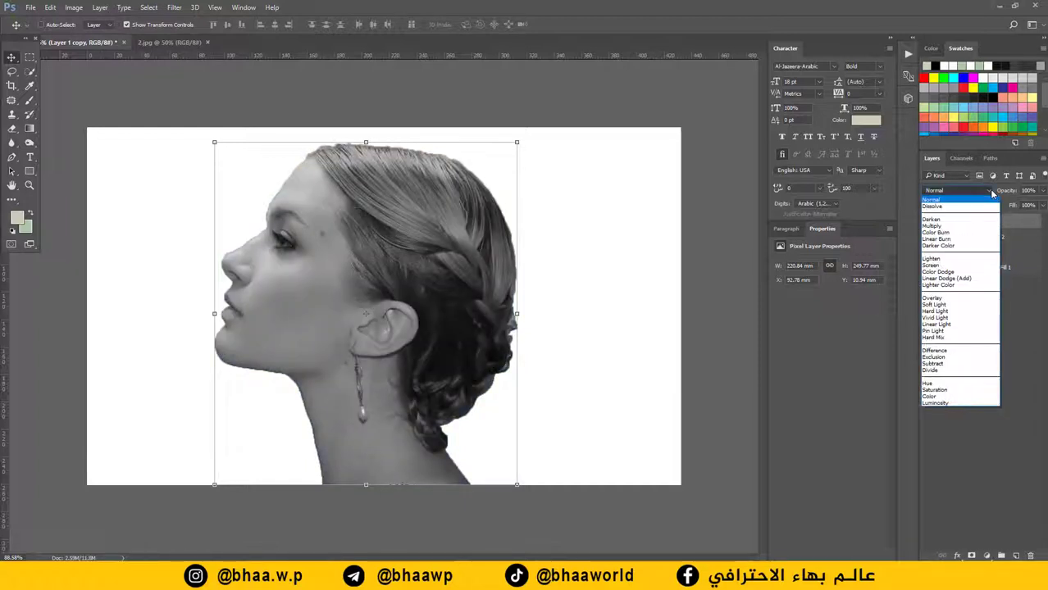
pyautogui.click(948, 260)
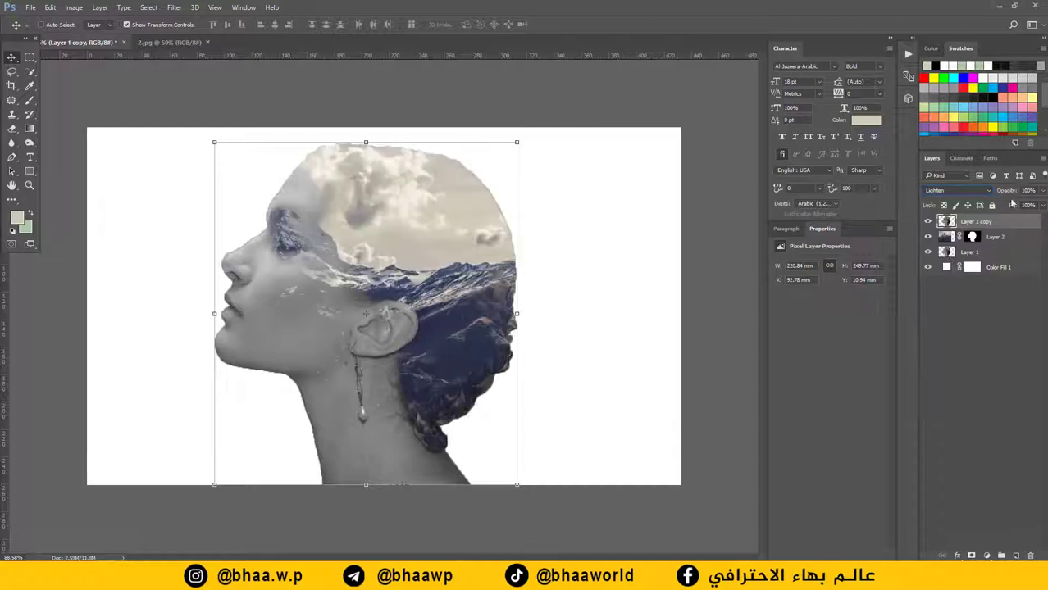
pyautogui.moveTo(1012, 193); pyautogui.dragTo(984, 203)
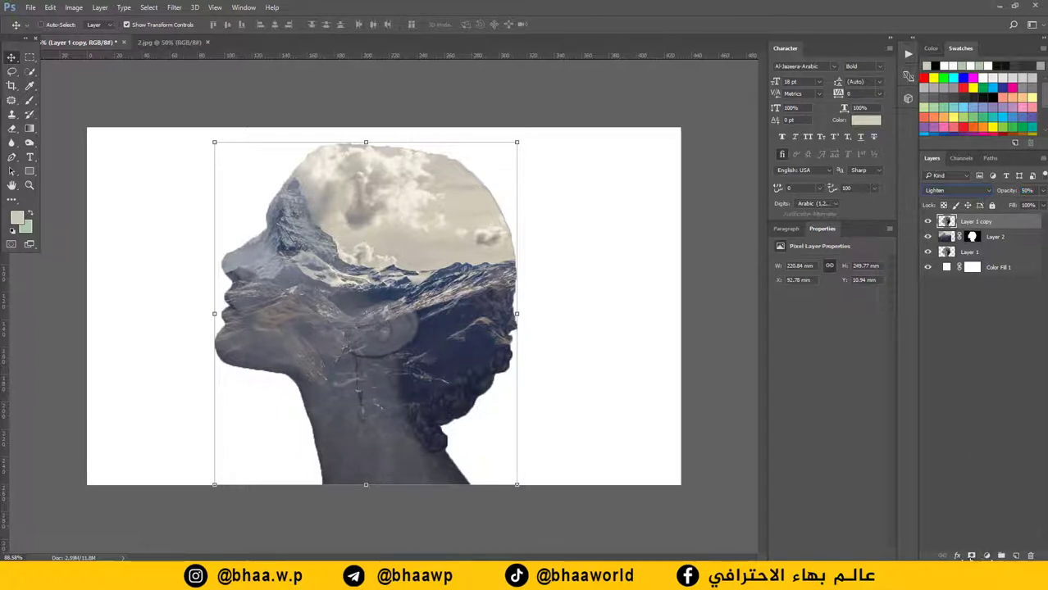
# Add a mask to the duplicated portrait layer and paint black over the ear, neck and back of the head with a 300 brush.
pyautogui.click(971, 556)
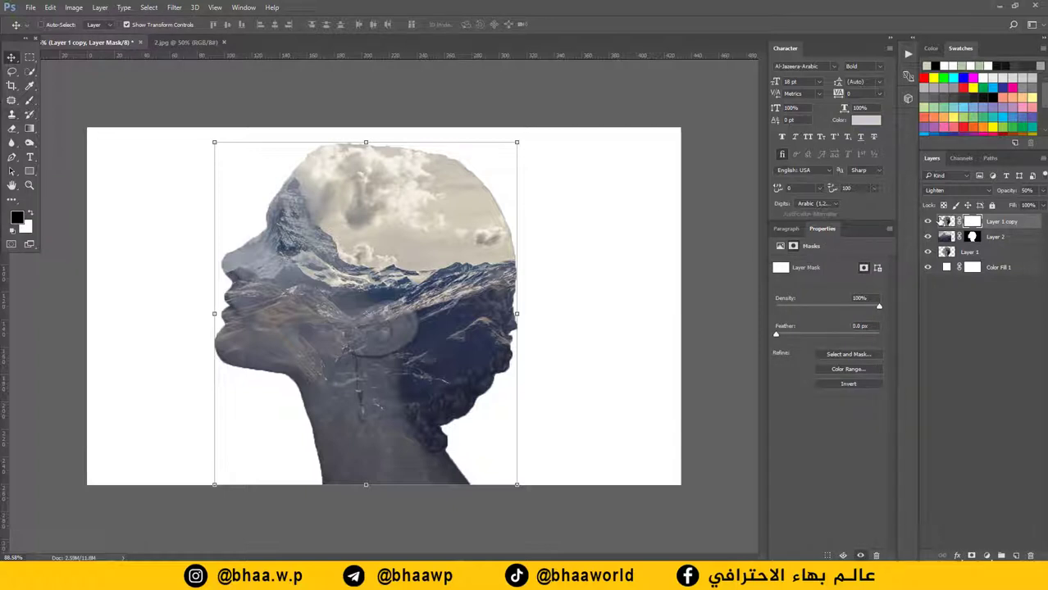
pyautogui.click(30, 100)
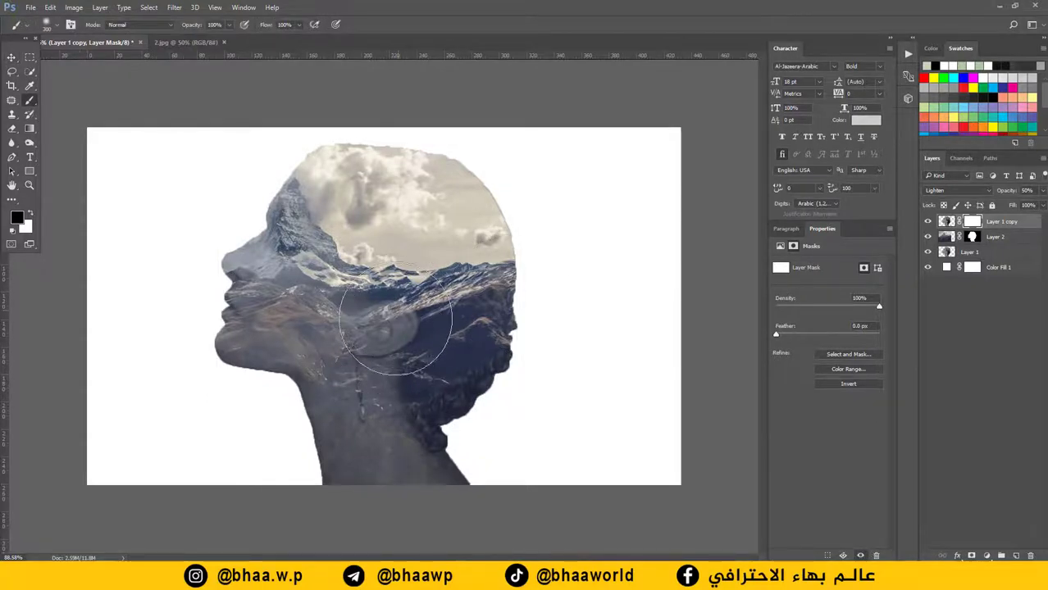
pyautogui.moveTo(396, 319)
pyautogui.mouseDown()
pyautogui.moveTo(415, 345)
pyautogui.moveTo(421, 433)
pyautogui.moveTo(397, 409)
pyautogui.moveTo(408, 358)
pyautogui.mouseUp()
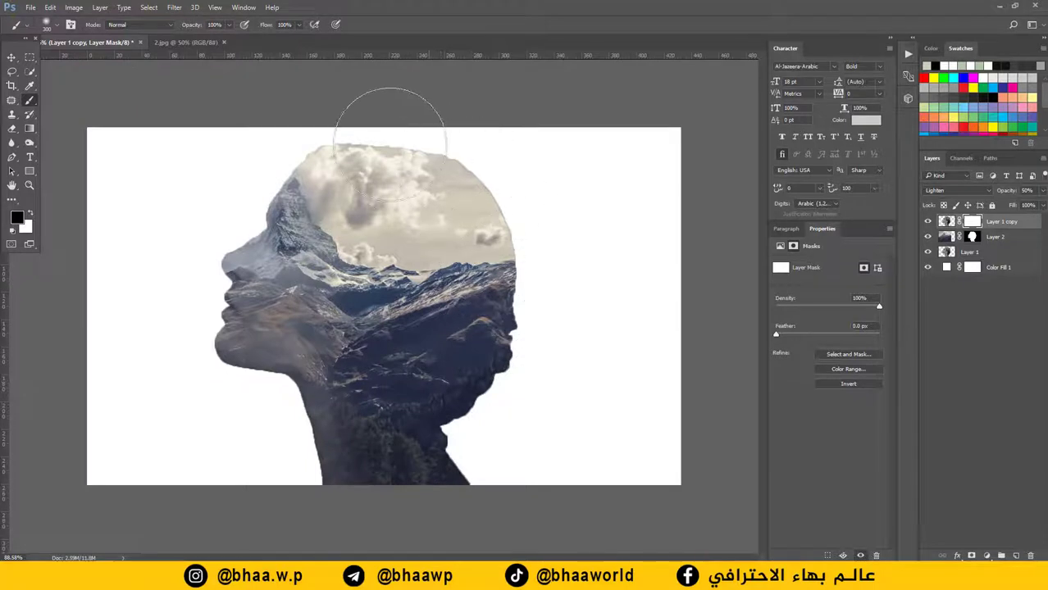
# Paint black on the mountain layer's mask along the profile to reveal the woman's eye, nose, mouth and chin.
pyautogui.click(973, 237)
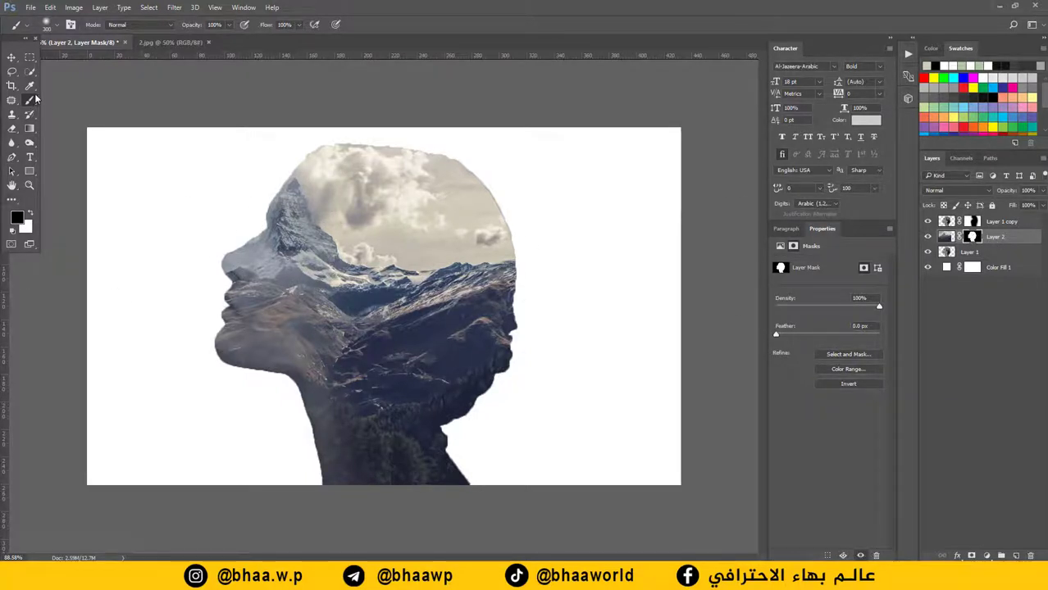
pyautogui.moveTo(230, 231)
pyautogui.mouseDown()
pyautogui.moveTo(206, 269)
pyautogui.moveTo(197, 222)
pyautogui.moveTo(213, 233)
pyautogui.moveTo(219, 279)
pyautogui.moveTo(201, 321)
pyautogui.moveTo(233, 253)
pyautogui.moveTo(244, 258)
pyautogui.moveTo(239, 248)
pyautogui.moveTo(230, 275)
pyautogui.mouseUp()
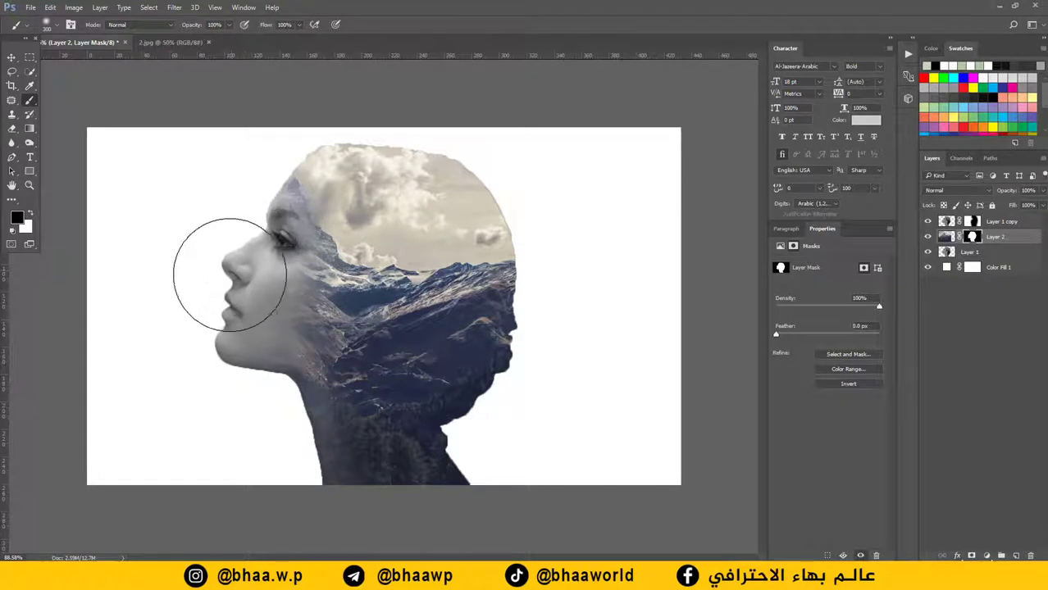
pyautogui.moveTo(156, 281)
pyautogui.mouseDown()
pyautogui.moveTo(198, 256)
pyautogui.moveTo(248, 249)
pyautogui.mouseUp()
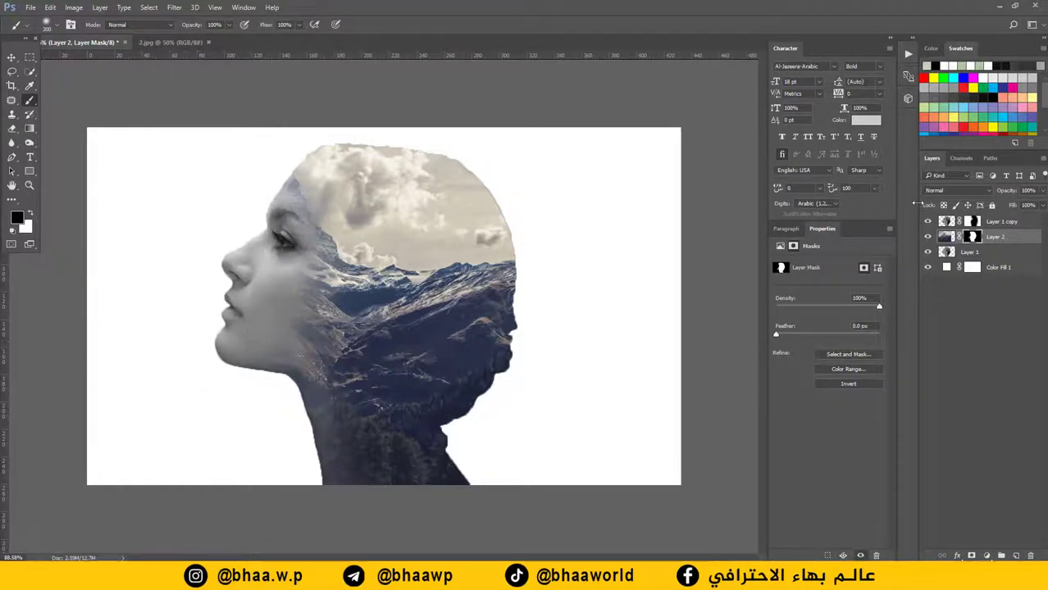
# Change the Color Fill background to the beige #d1cab8 sampled from the sky inside the head.
pyautogui.click(975, 345)
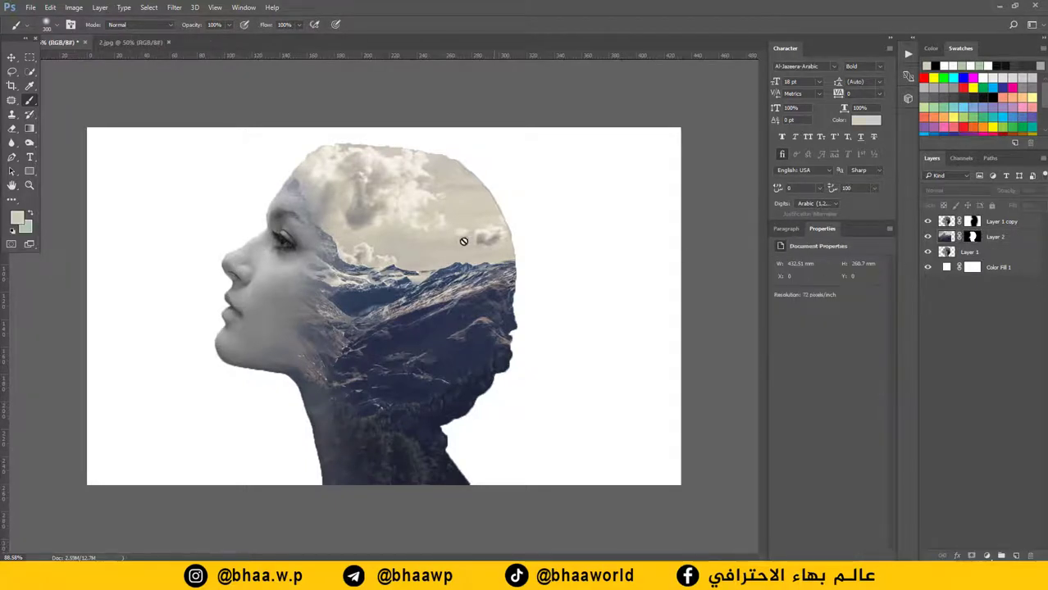
pyautogui.click(949, 269)
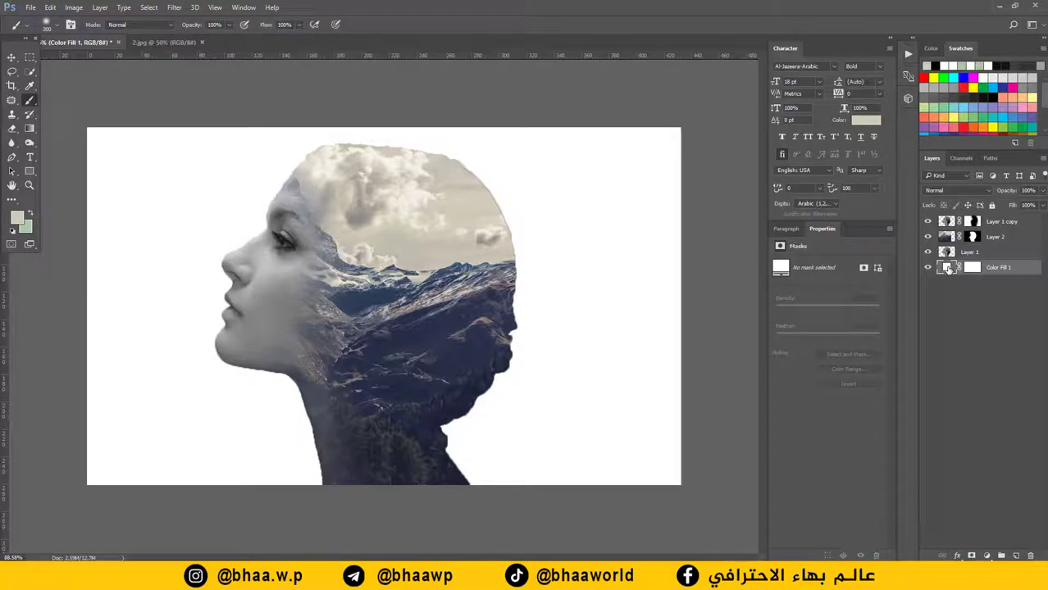
pyautogui.doubleClick(949, 270)
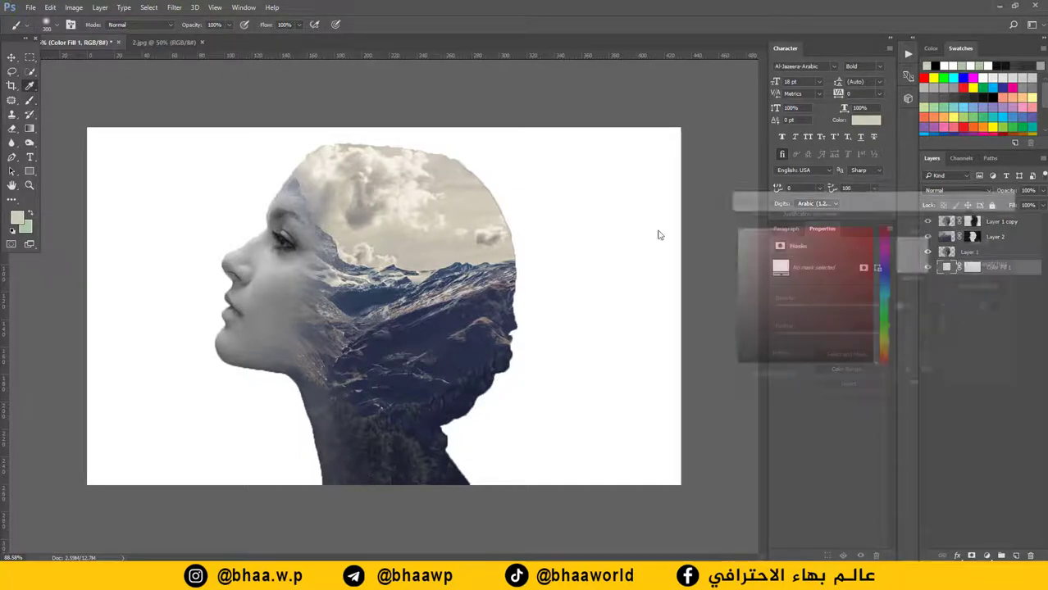
pyautogui.click(473, 189)
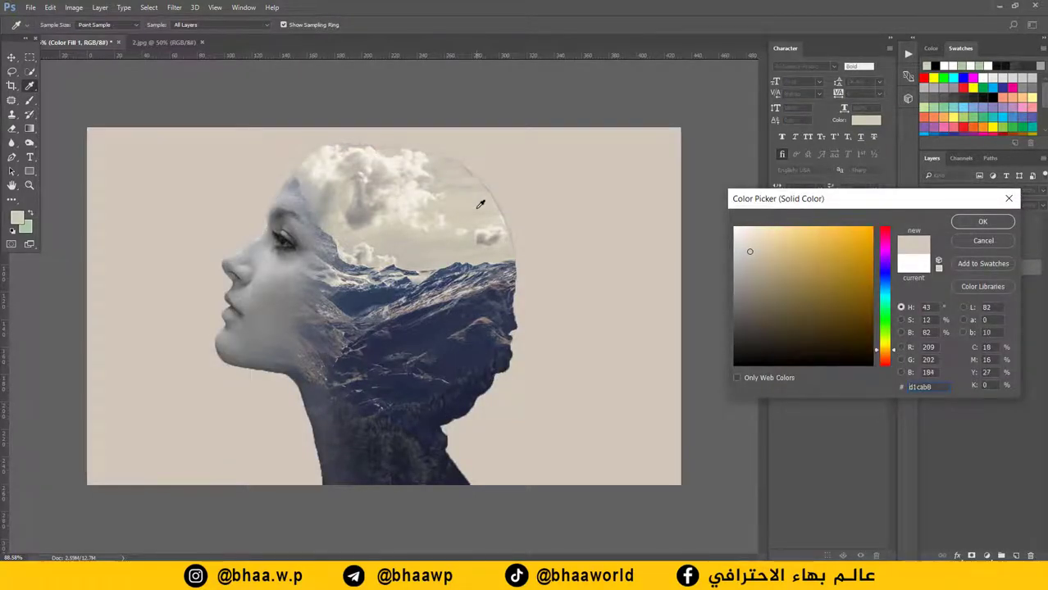
pyautogui.click(982, 222)
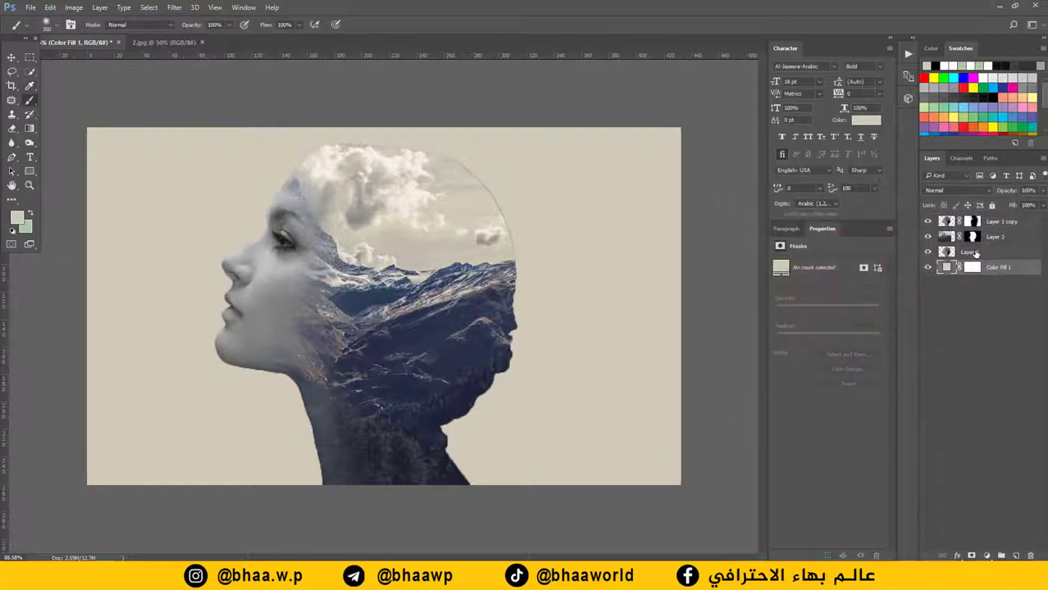
# Duplicate the masked mountain layer and delete the copy's layer mask without applying it.
pyautogui.click(984, 237)
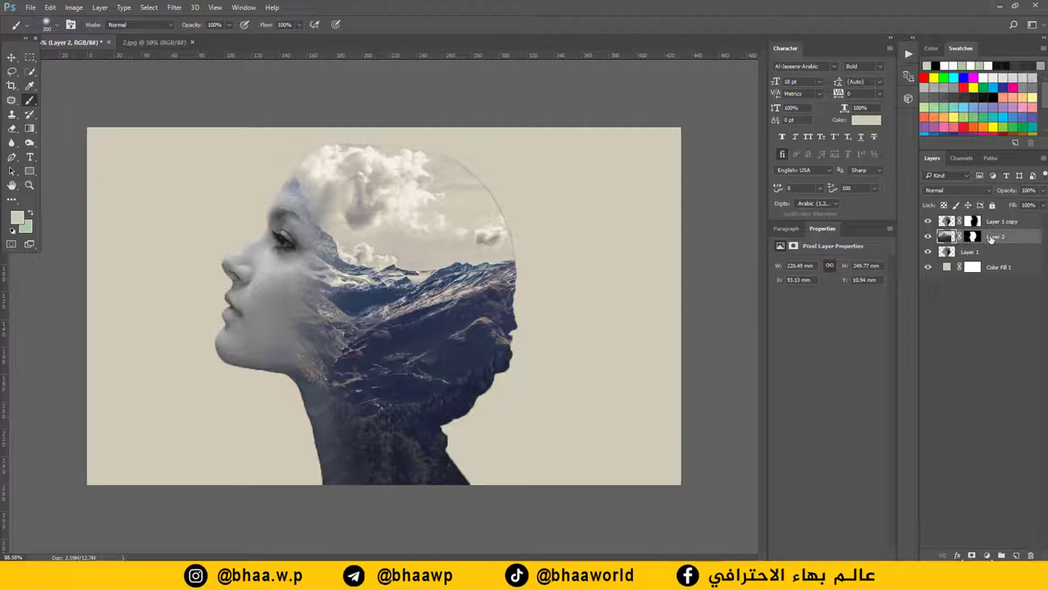
pyautogui.moveTo(1004, 238); pyautogui.dragTo(1016, 555)
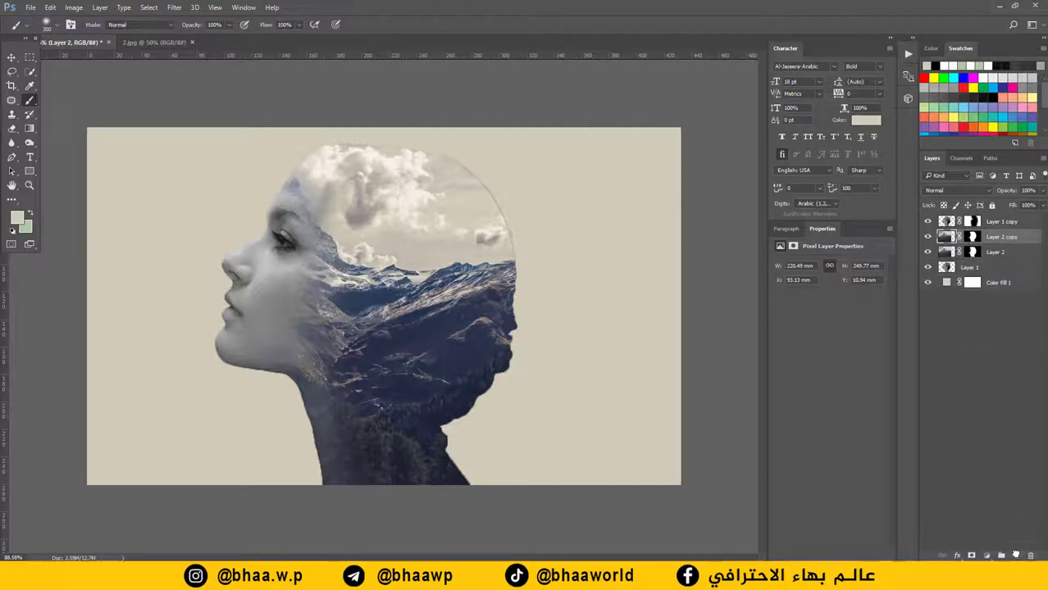
pyautogui.click(973, 237)
pyautogui.moveTo(973, 237); pyautogui.dragTo(1032, 556)
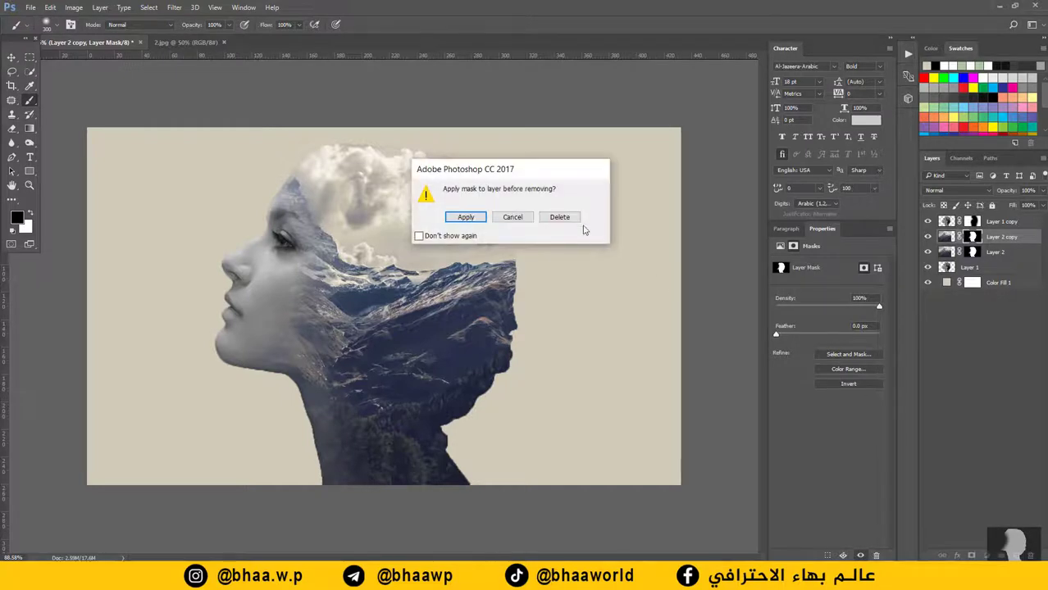
pyautogui.click(560, 217)
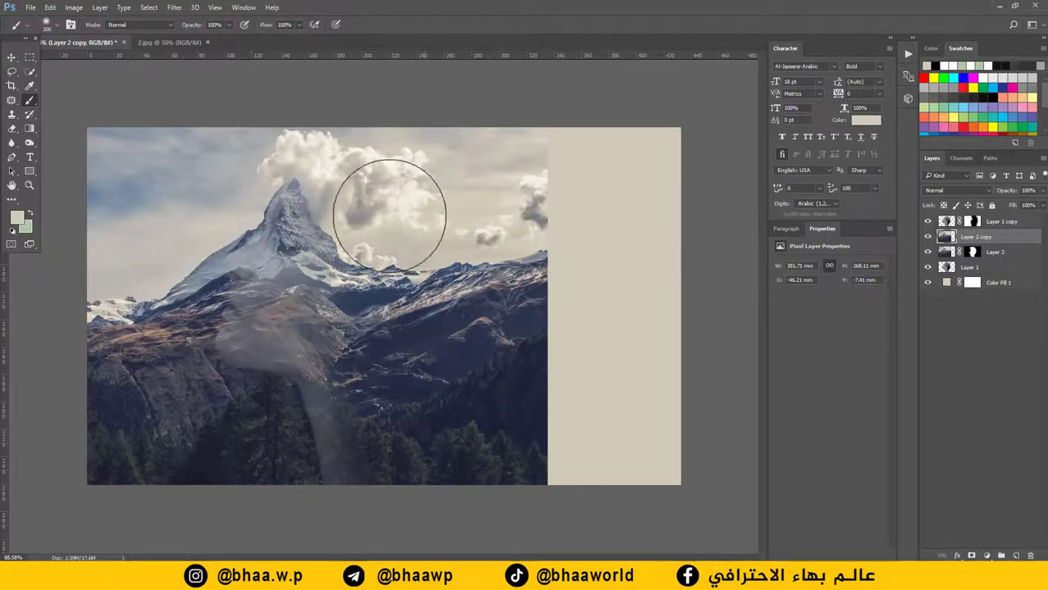
# Set the mountain copy to Lighten blending and paint black on a new mask over the stray clouds in front of the face and behind the head.
pyautogui.click(989, 192)
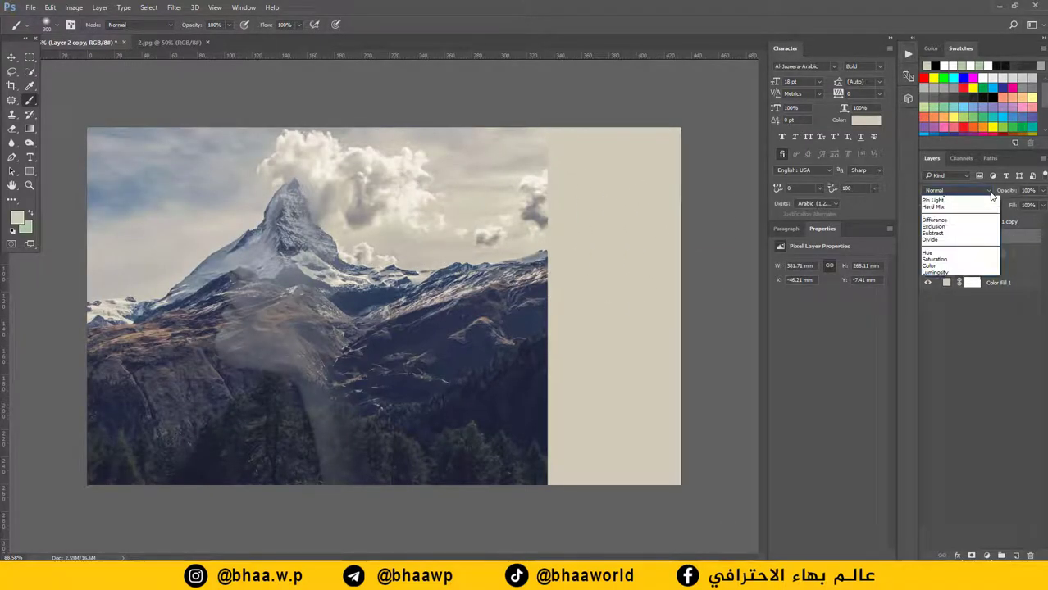
pyautogui.click(932, 260)
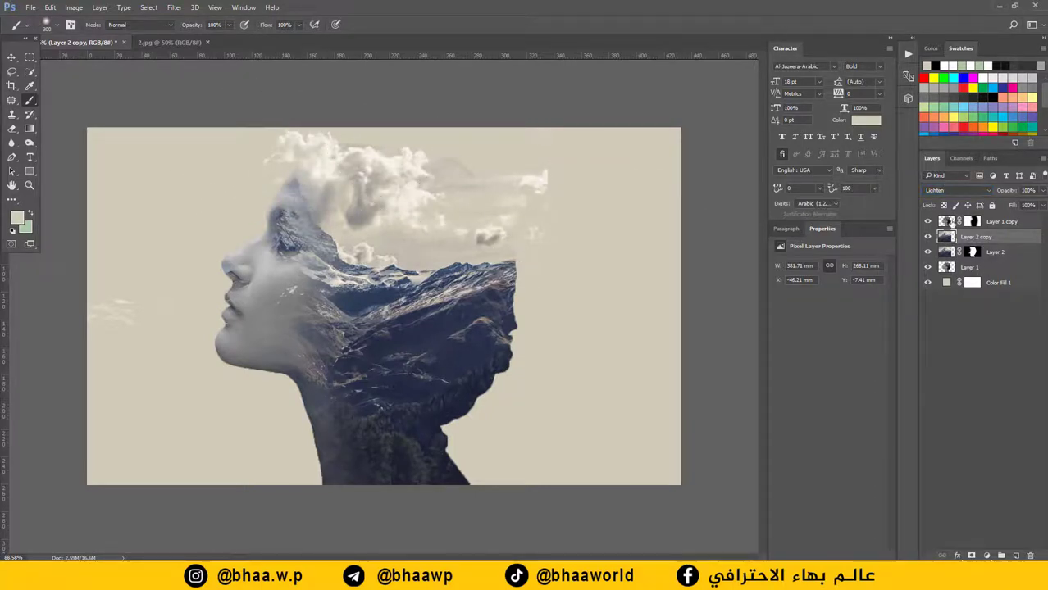
pyautogui.click(971, 557)
pyautogui.press('d')
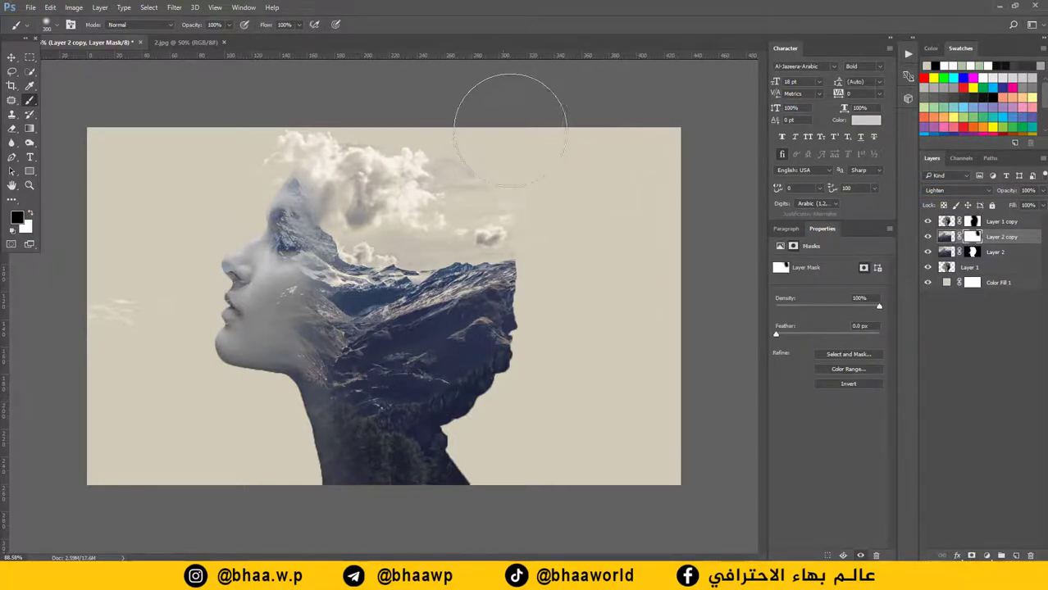
pyautogui.moveTo(117, 304)
pyautogui.mouseDown()
pyautogui.moveTo(131, 285)
pyautogui.moveTo(159, 327)
pyautogui.mouseUp()
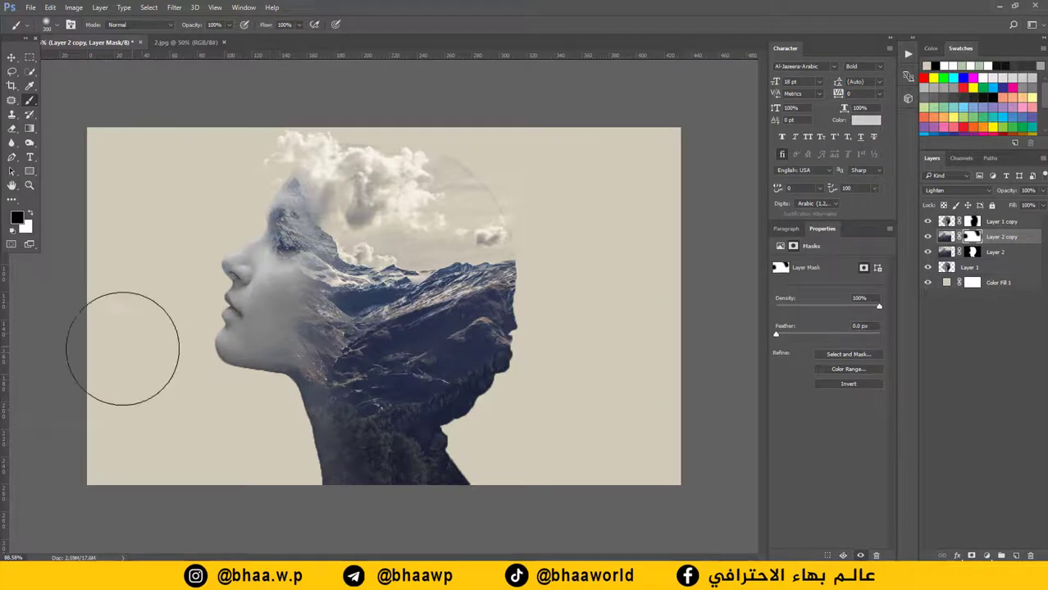
pyautogui.moveTo(526, 234)
pyautogui.mouseDown()
pyautogui.moveTo(521, 241)
pyautogui.moveTo(468, 209)
pyautogui.mouseUp()
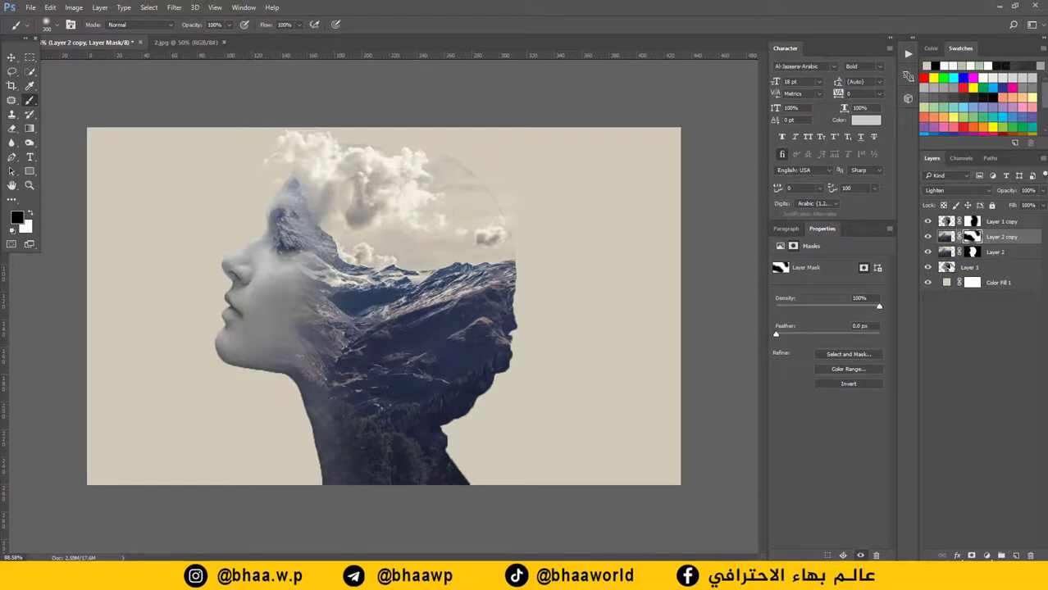